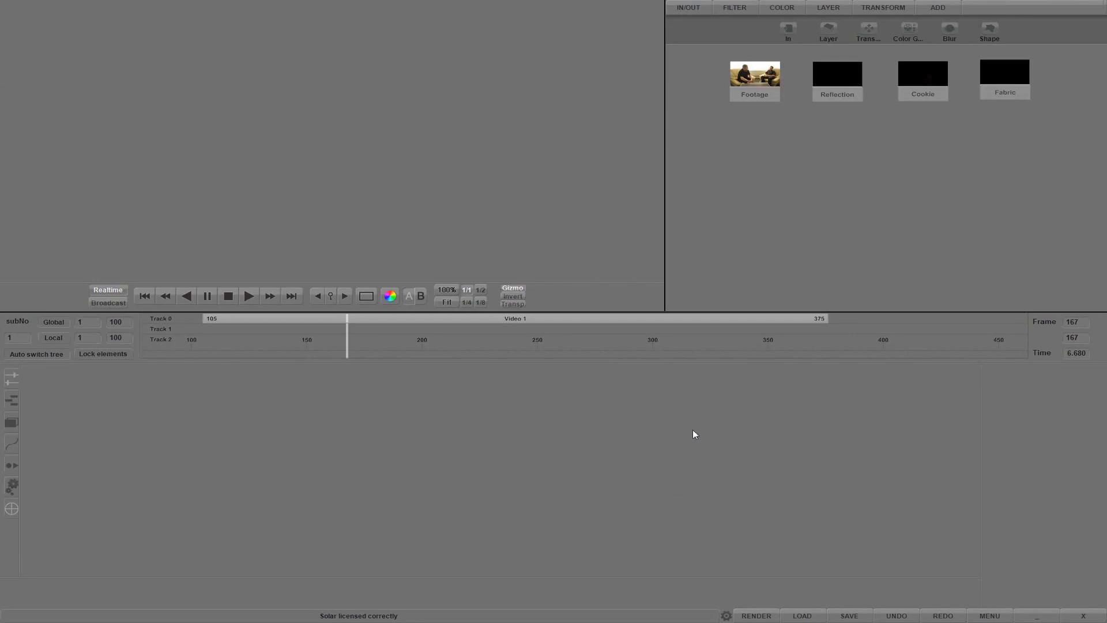
Step: View the Footage clip and add a Color Grade node fed by the Reflection, Cookie and Fabric inputs
{"action": "left_click", "coordinate": [752, 92]}
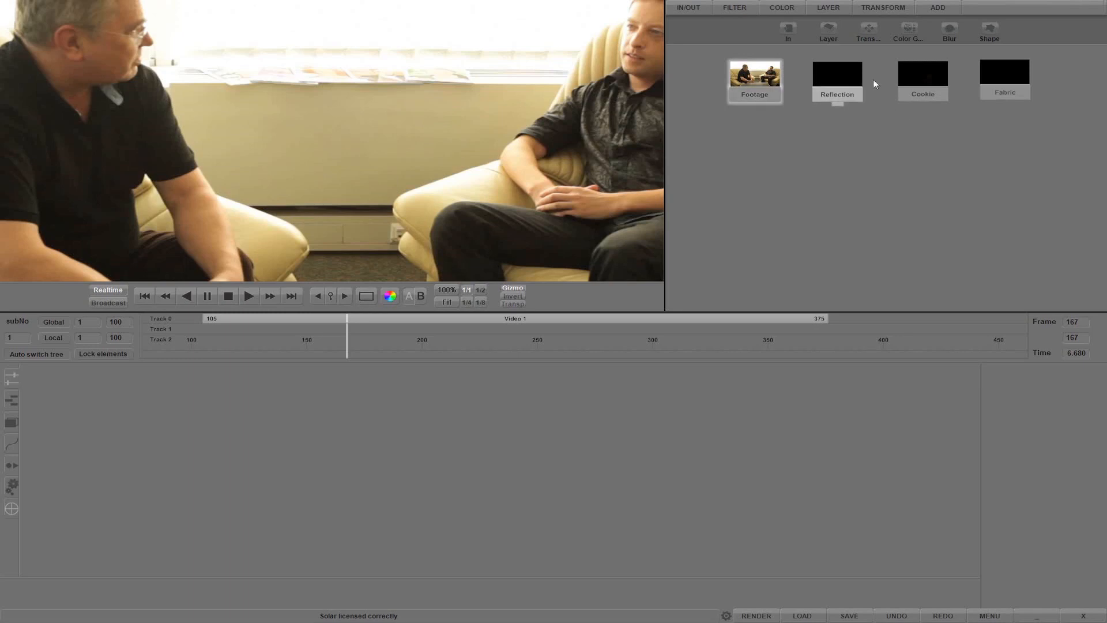
{"action": "left_click", "coordinate": [913, 28]}
{"action": "left_click_drag", "start_coordinate": [839, 141], "coordinate": [922, 157]}
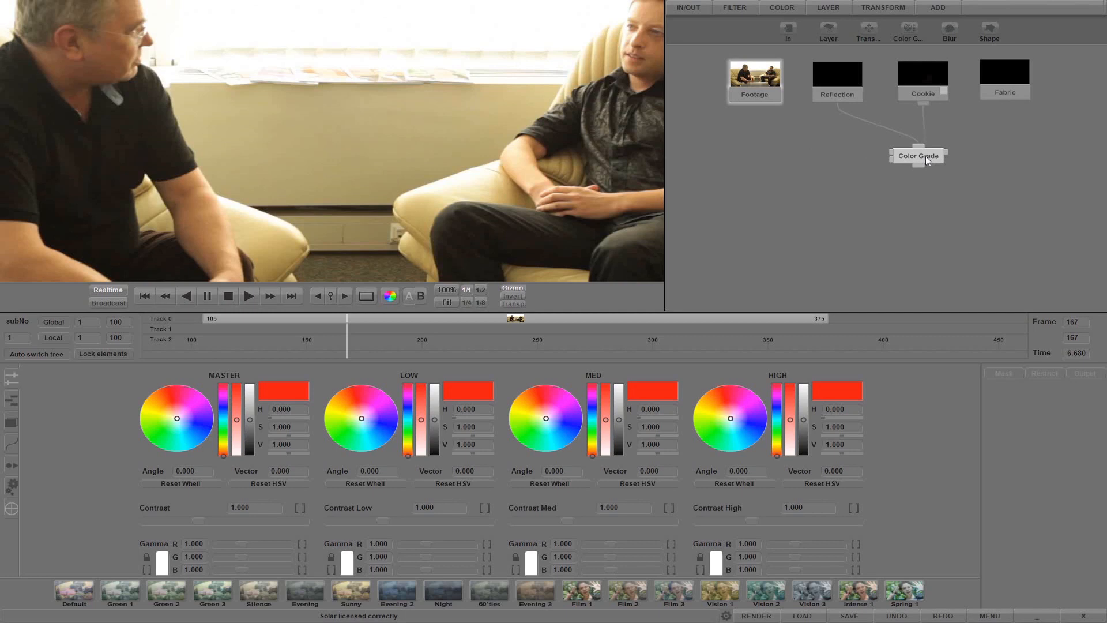
{"action": "left_click", "coordinate": [925, 156]}
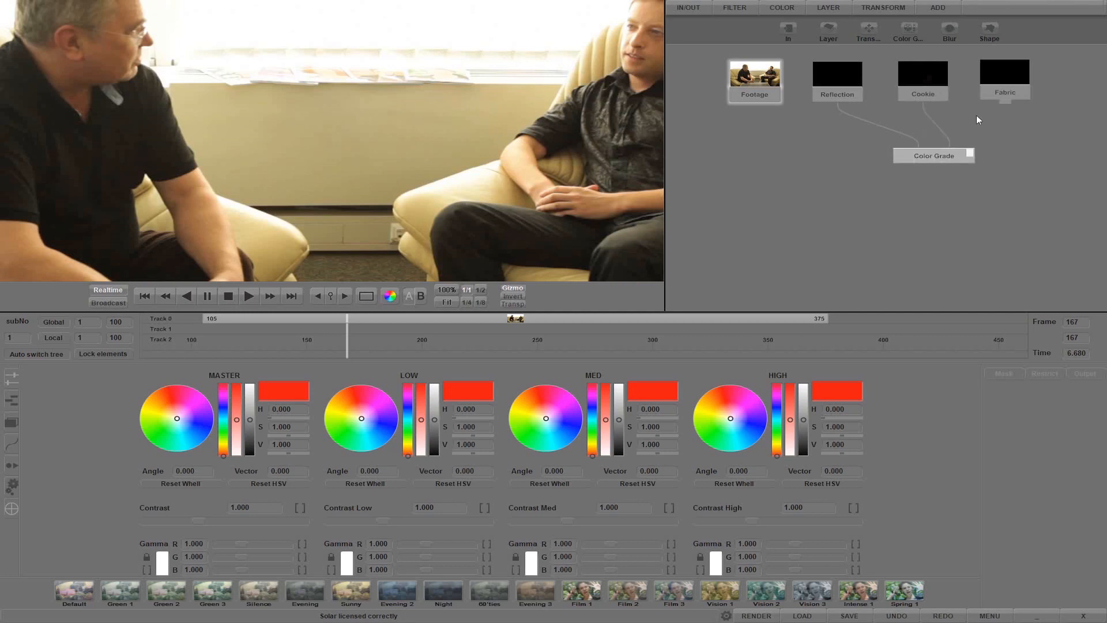
{"action": "left_click", "coordinate": [960, 153]}
Step: Move the timeline to frame 250
{"action": "left_click_drag", "start_coordinate": [1084, 322], "coordinate": [1034, 324]}
{"action": "type", "text": "250"}
{"action": "key", "text": "Return"}
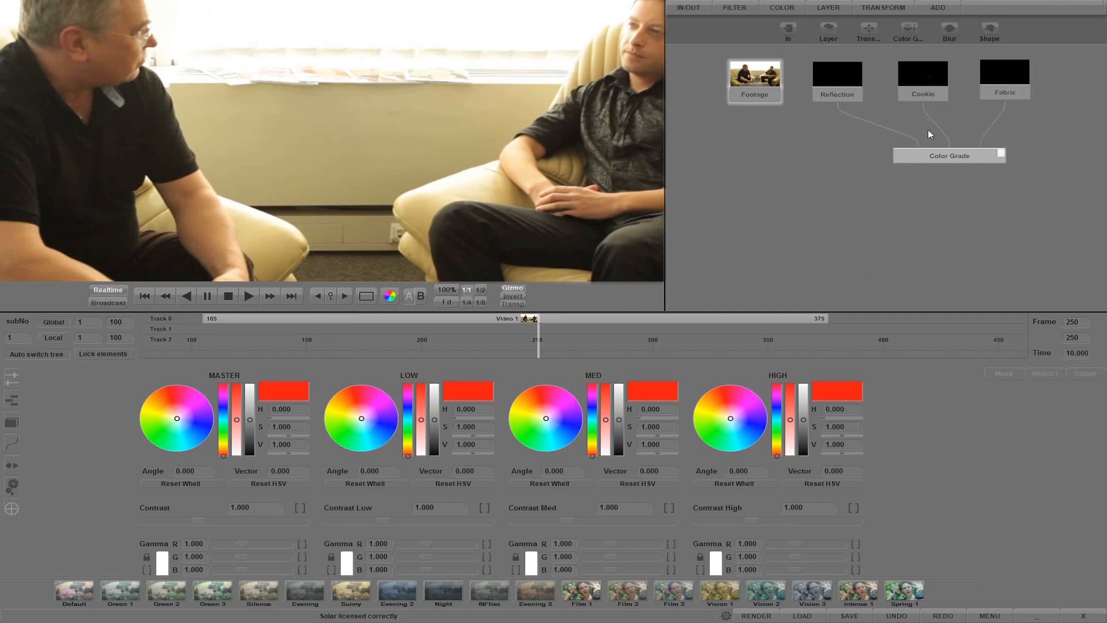
Step: Centre the Color Grade node under the Cookie clip and add a Blur node connected to all three of its outputs
{"action": "left_click_drag", "start_coordinate": [945, 156], "coordinate": [918, 160]}
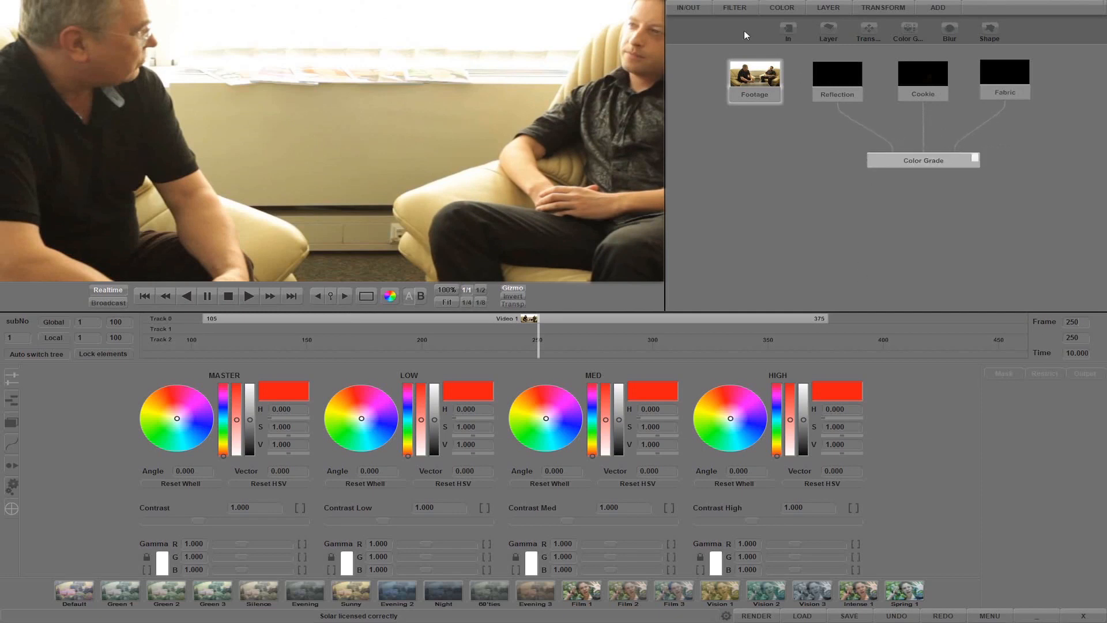
{"action": "left_click", "coordinate": [790, 41]}
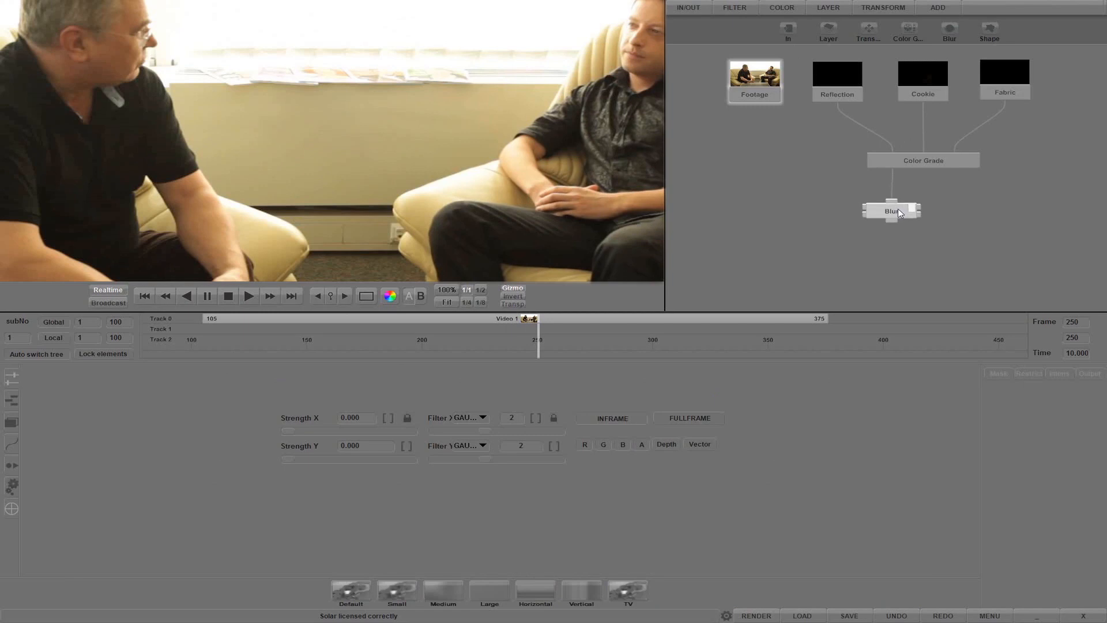
{"action": "left_click_drag", "start_coordinate": [926, 170], "coordinate": [933, 211]}
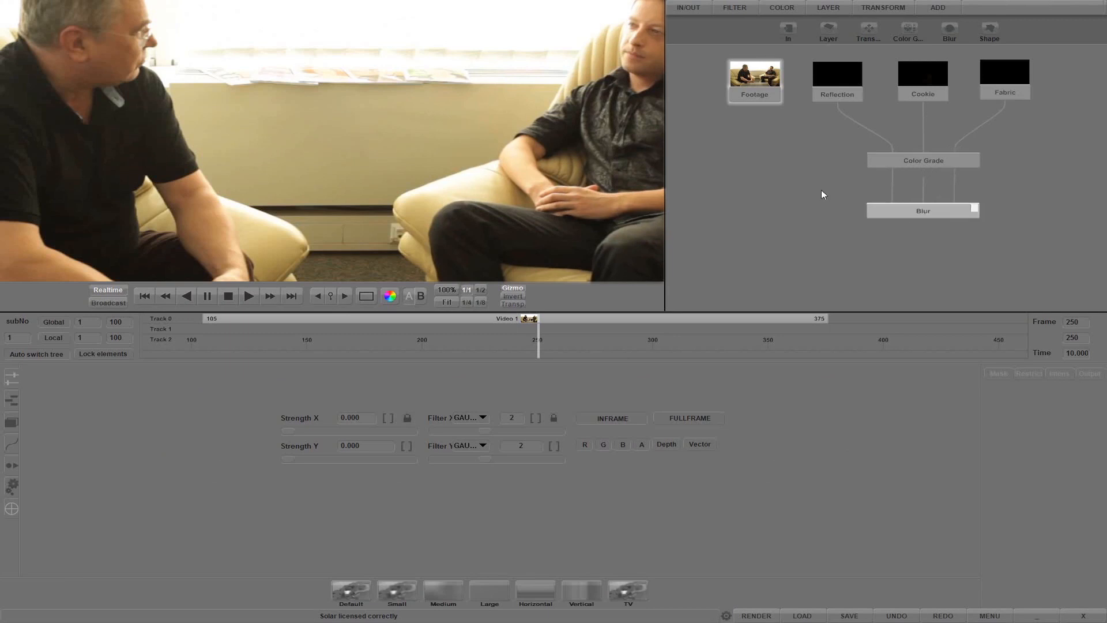
Step: Combine the three Blur outputs through two chained Layer nodes and show the final one fitted in the viewer
{"action": "left_click", "coordinate": [832, 36]}
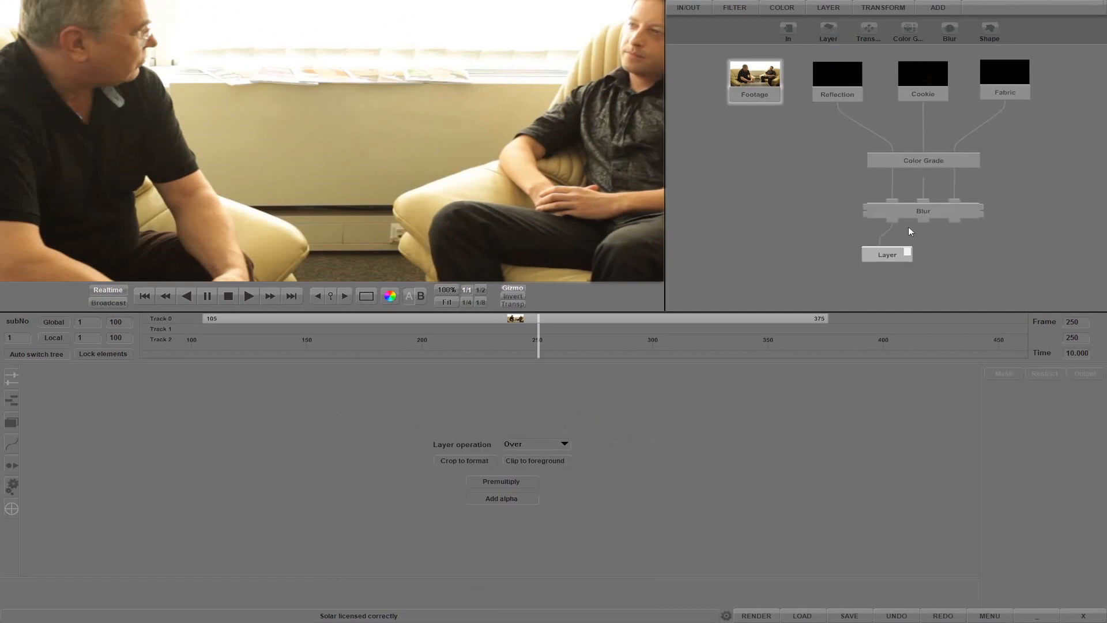
{"action": "left_click", "coordinate": [830, 30]}
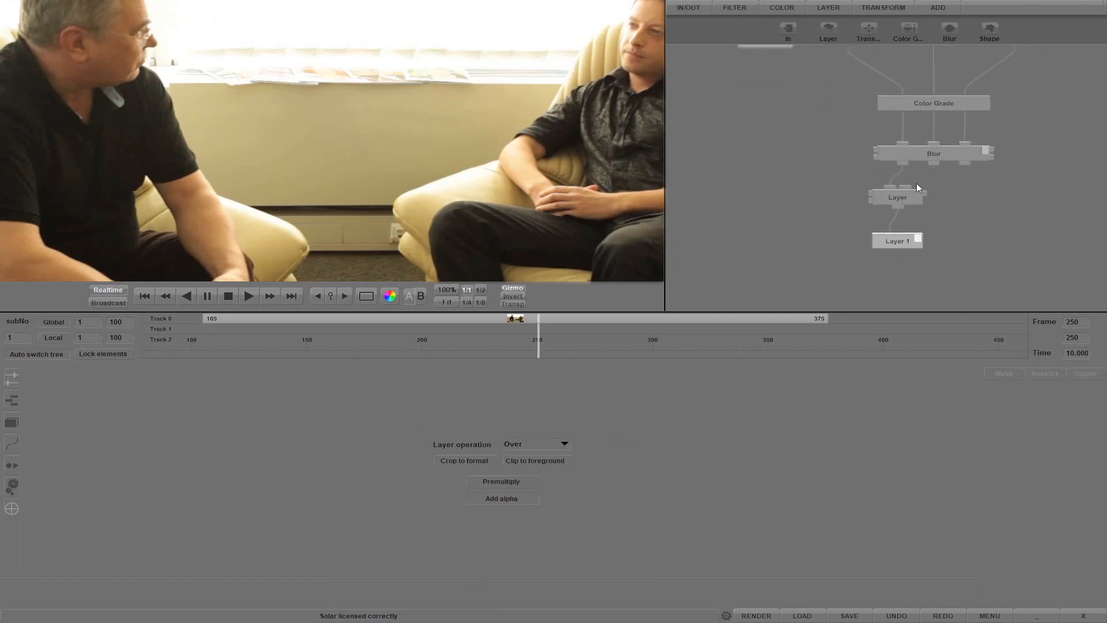
{"action": "left_click_drag", "start_coordinate": [909, 189], "coordinate": [935, 164]}
{"action": "left_click_drag", "start_coordinate": [908, 240], "coordinate": [951, 245]}
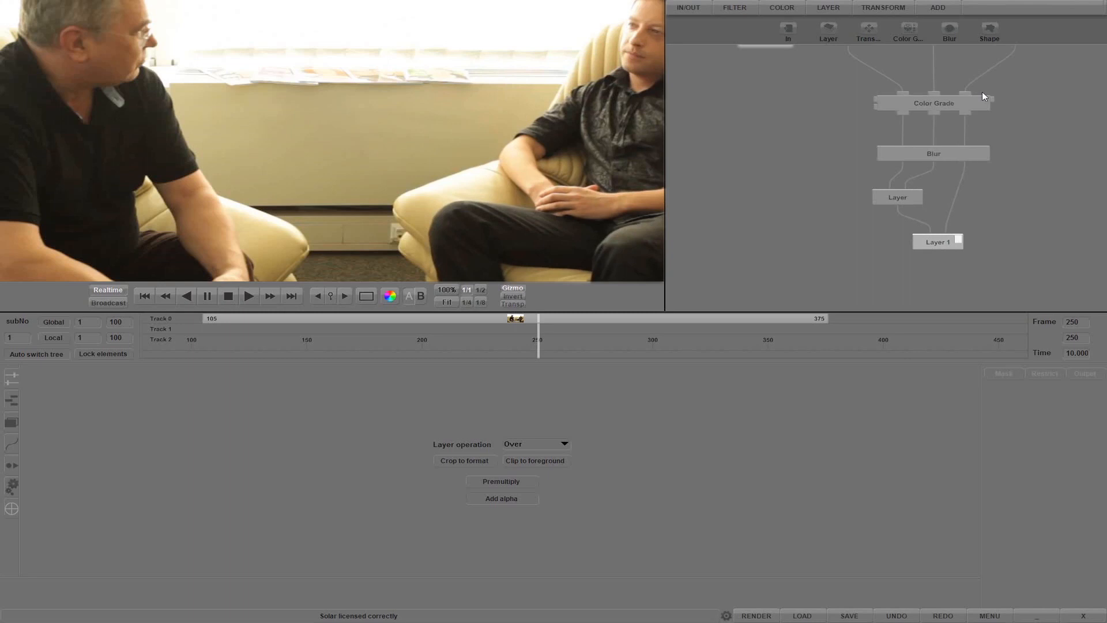
{"action": "double_click", "coordinate": [939, 243]}
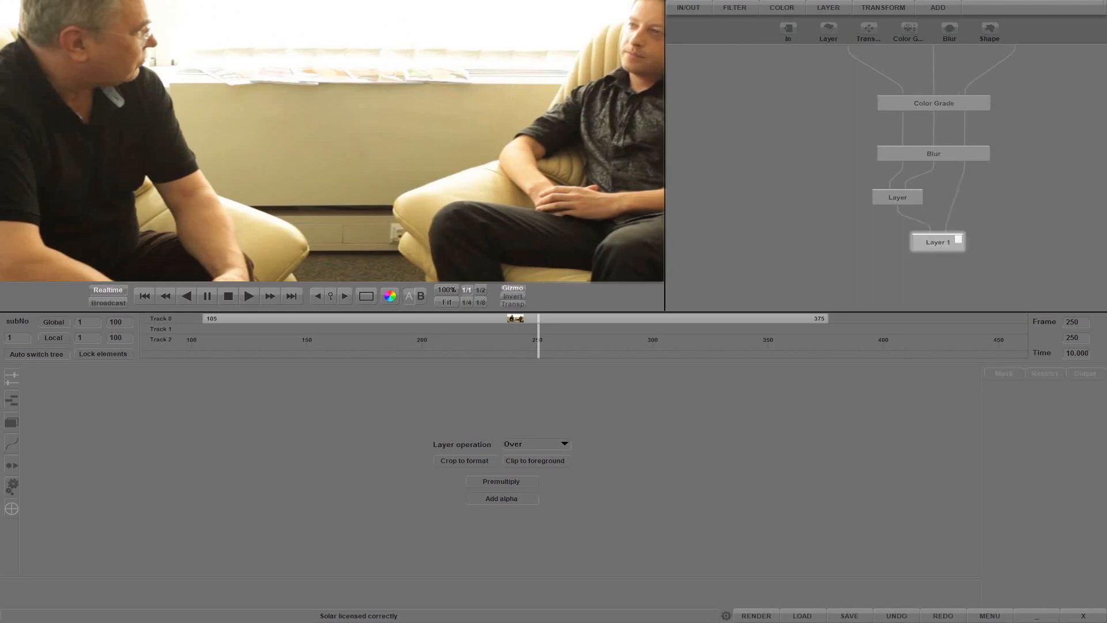
{"action": "left_click", "coordinate": [449, 302]}
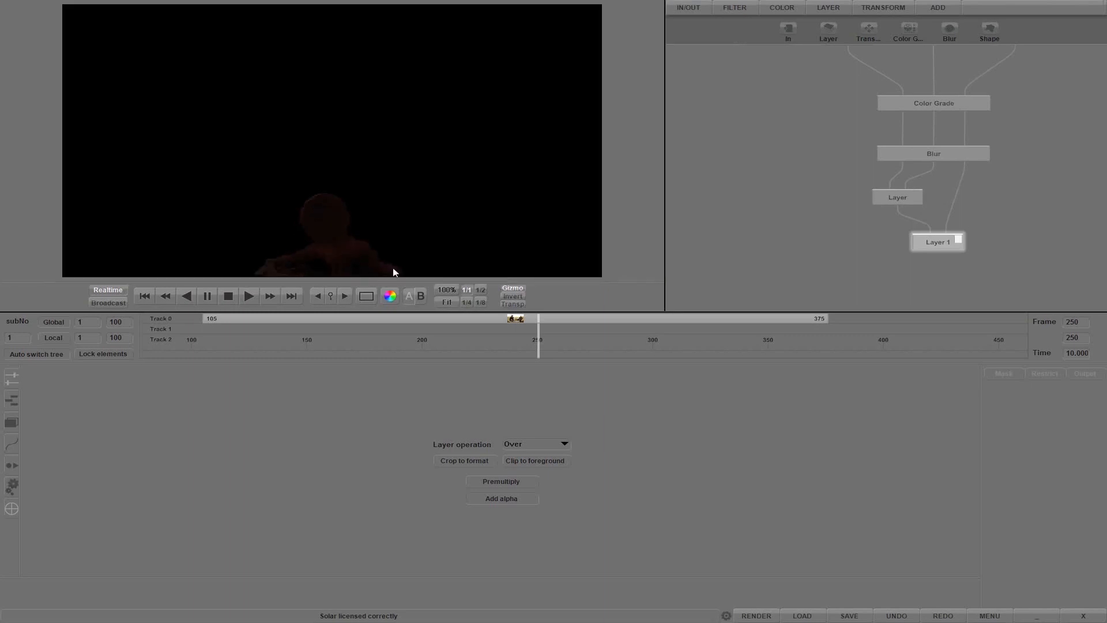
Step: Set the Color Grade node's master gamma to 2.5 for red, green and blue
{"action": "left_click", "coordinate": [986, 103]}
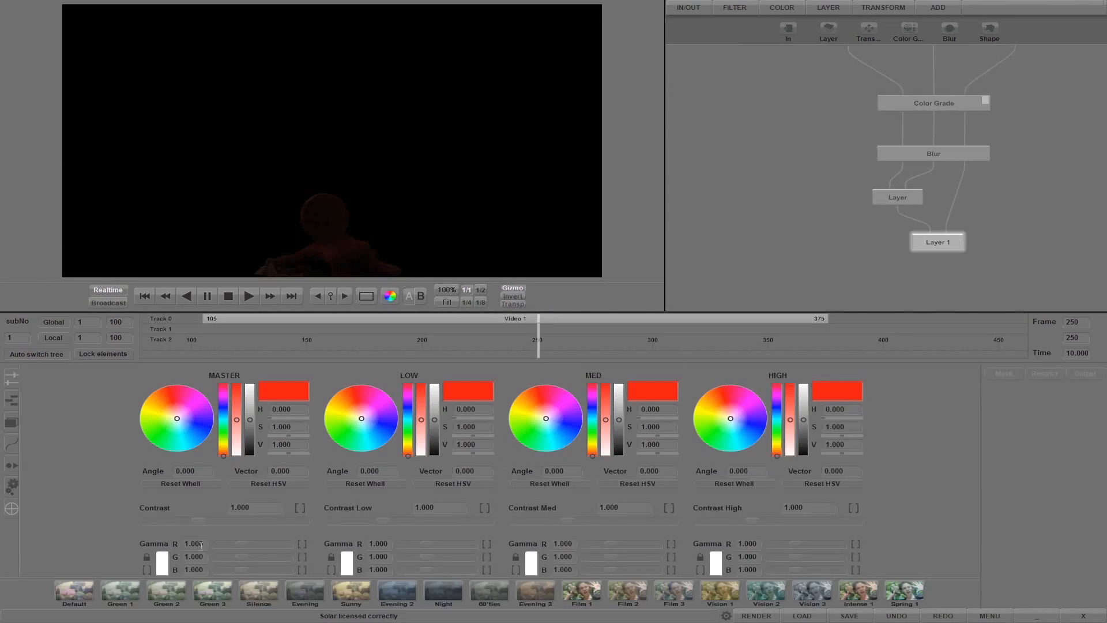
{"action": "left_click_drag", "start_coordinate": [205, 545], "coordinate": [186, 543]}
{"action": "type", "text": "2.5"}
{"action": "key", "text": "Return"}
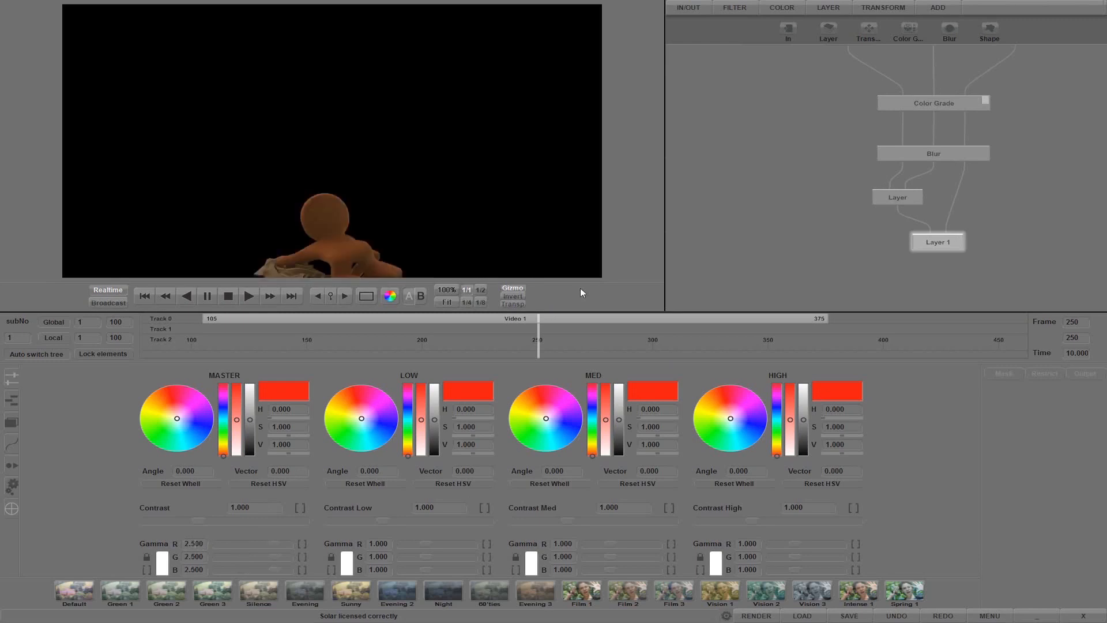
Step: Add a Layer node that composites the combined figure elements from Layer 1 over the Footage, and view its result
{"action": "left_click_drag", "start_coordinate": [806, 154], "coordinate": [813, 213]}
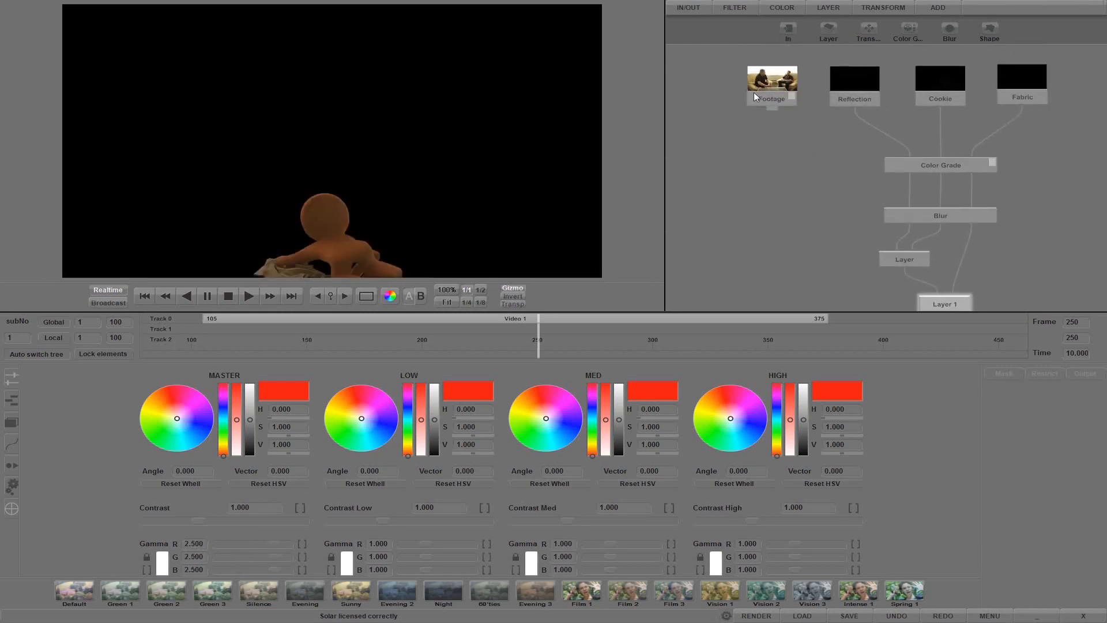
{"action": "left_click", "coordinate": [829, 32]}
{"action": "left_click_drag", "start_coordinate": [772, 187], "coordinate": [846, 260]}
{"action": "left_click_drag", "start_coordinate": [941, 226], "coordinate": [850, 241]}
{"action": "left_click", "coordinate": [847, 251]}
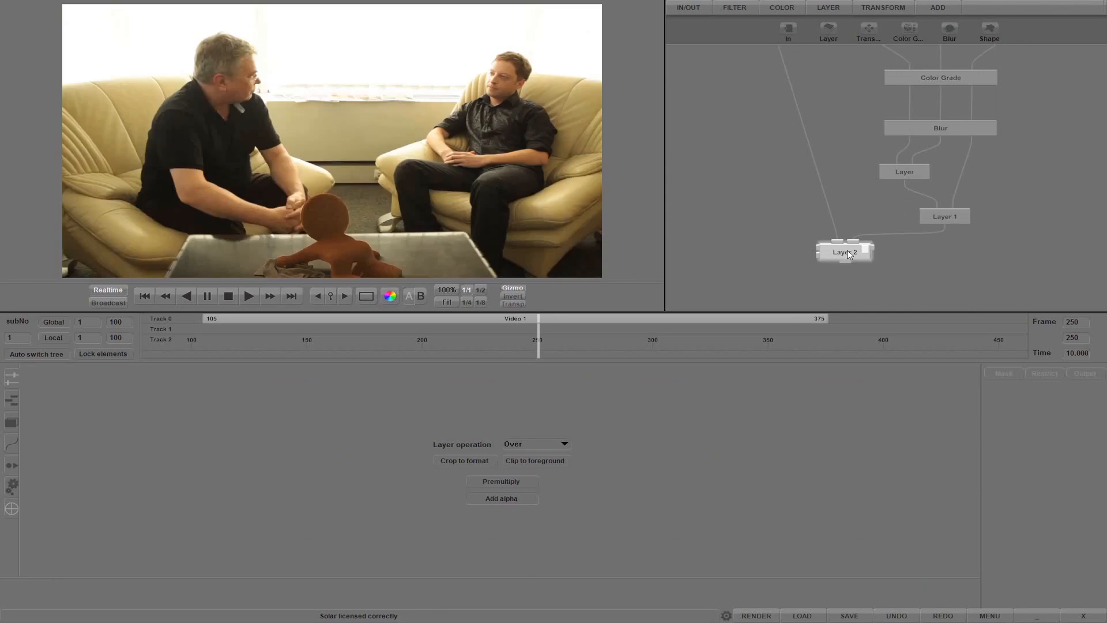
Step: In the Color Grade's master controls, set saturation to 0.7 and value to about 1.149, and shift the wheel to about angle 60, vector 0.342
{"action": "left_click_drag", "start_coordinate": [854, 114], "coordinate": [854, 182]}
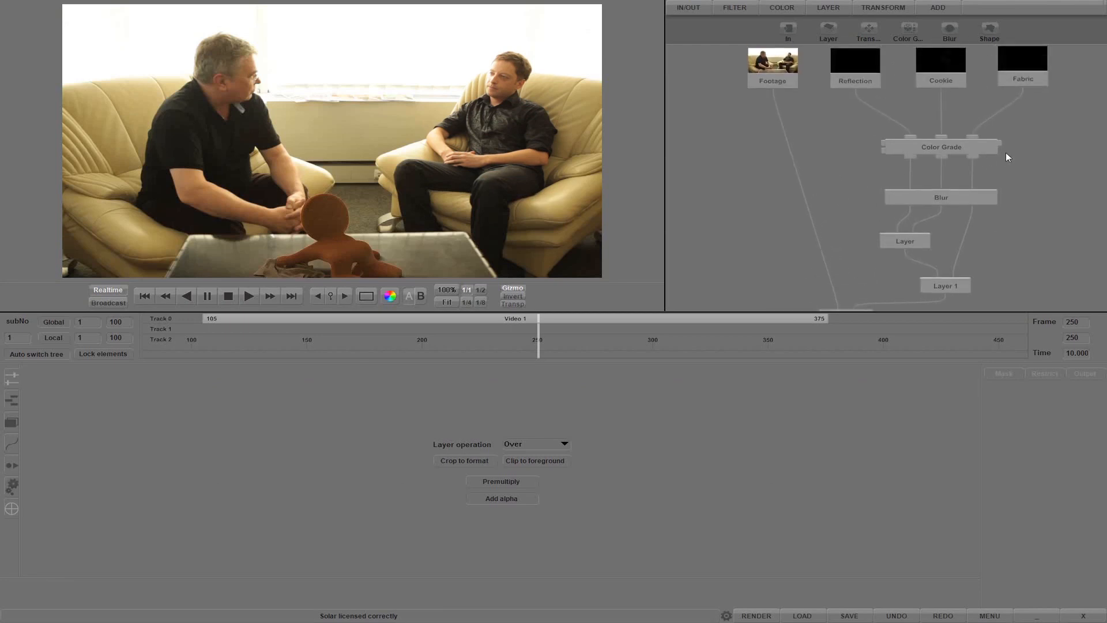
{"action": "left_click", "coordinate": [992, 145]}
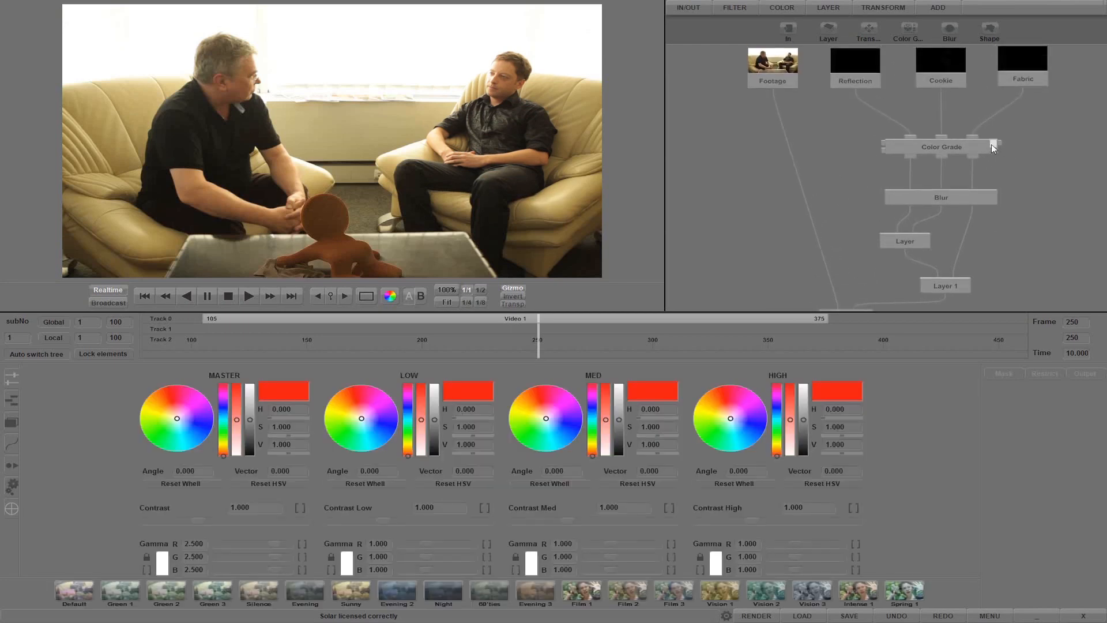
{"action": "left_click", "coordinate": [301, 427]}
{"action": "type", "text": "0"}
{"action": "key", "text": "Return"}
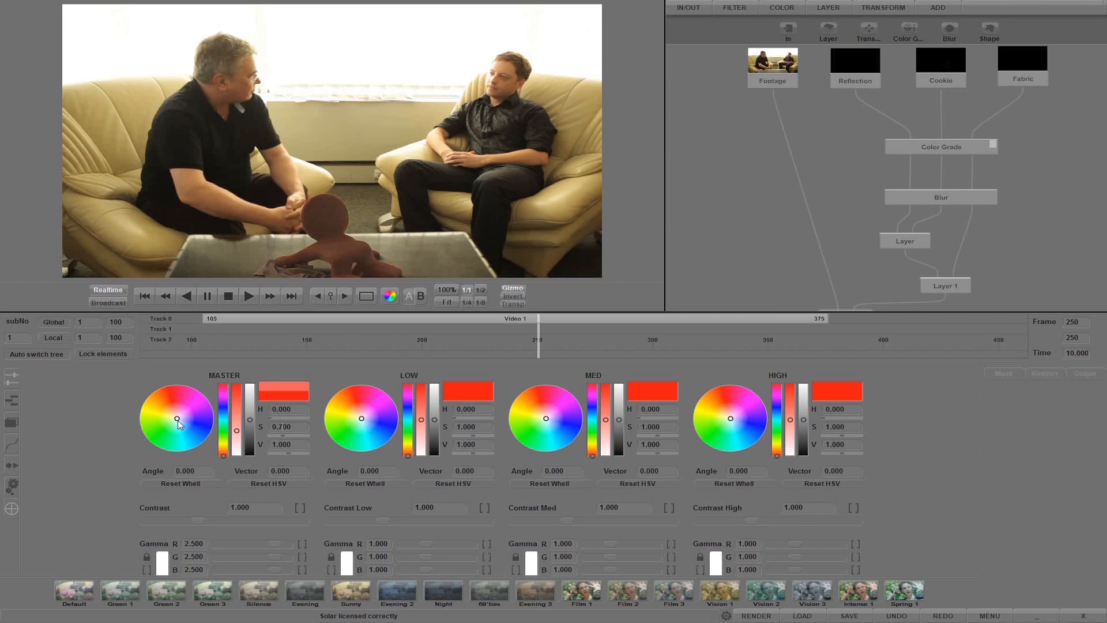
{"action": "left_click_drag", "start_coordinate": [179, 422], "coordinate": [167, 414]}
{"action": "left_click_drag", "start_coordinate": [167, 414], "coordinate": [165, 414]}
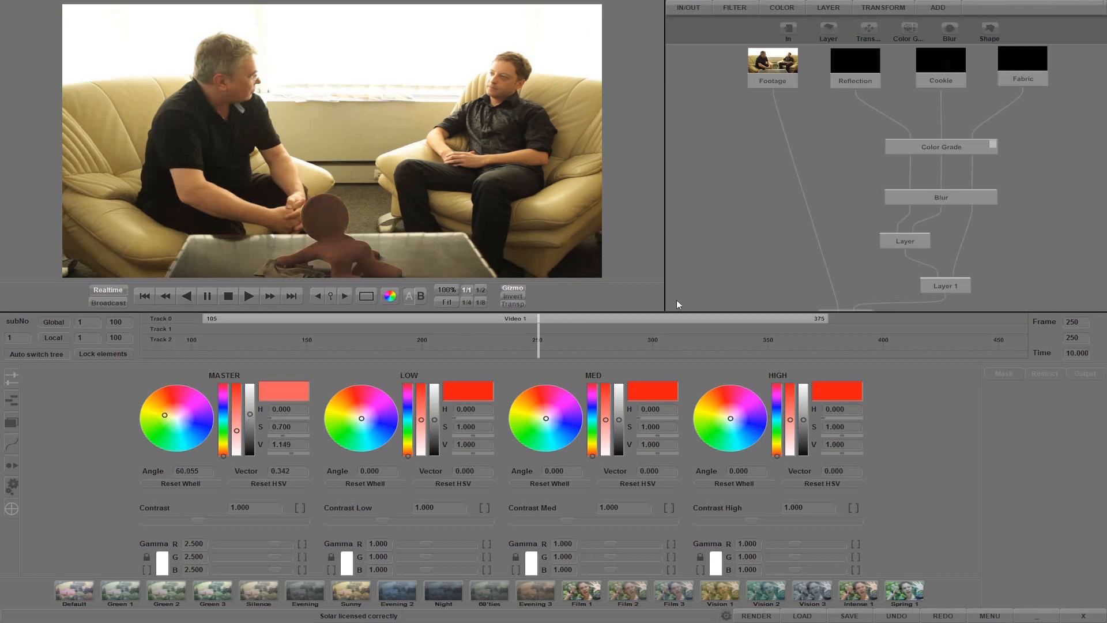
Step: Open the Blur settings and compare the outputs of the Blur, Layer, Layer 1 and Layer 2 nodes in the viewer
{"action": "left_click", "coordinate": [992, 194]}
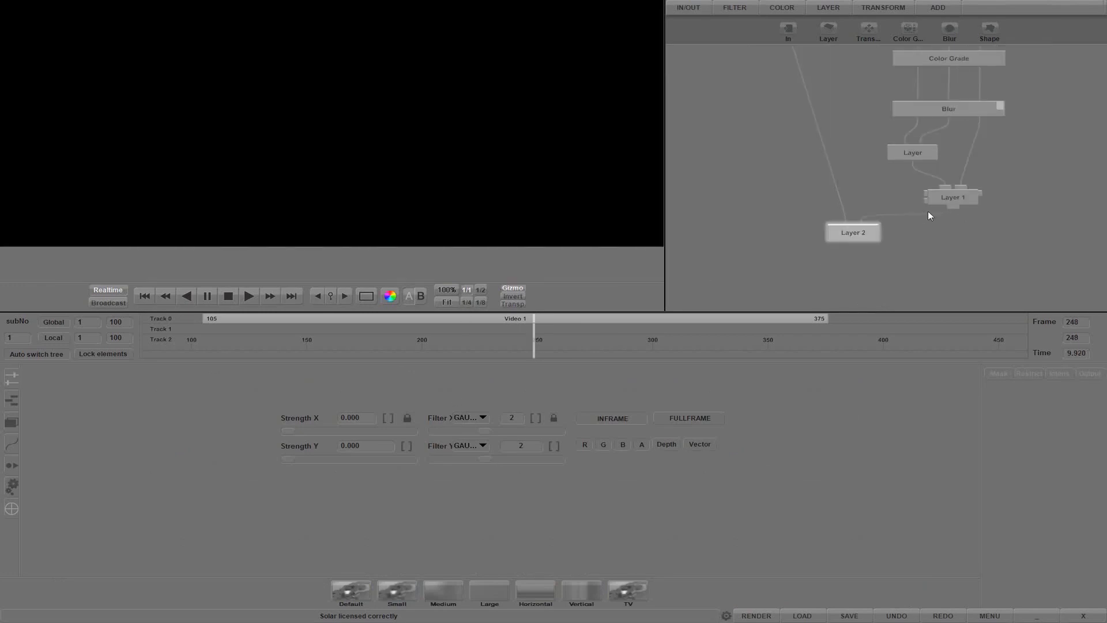
{"action": "left_click_drag", "start_coordinate": [947, 192], "coordinate": [944, 267]}
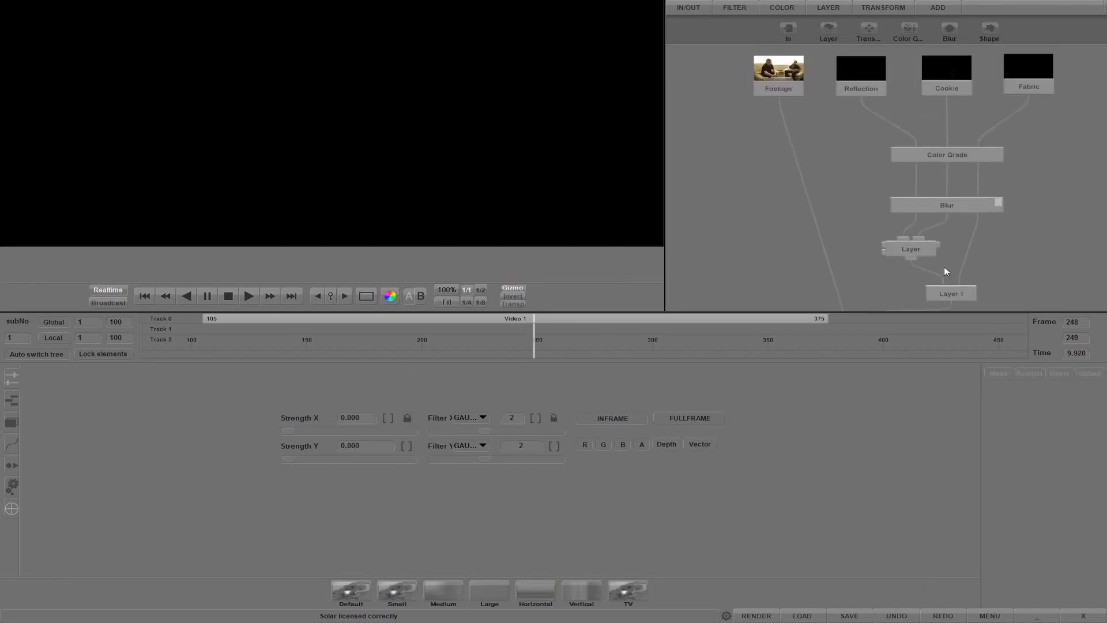
{"action": "left_click", "coordinate": [946, 206]}
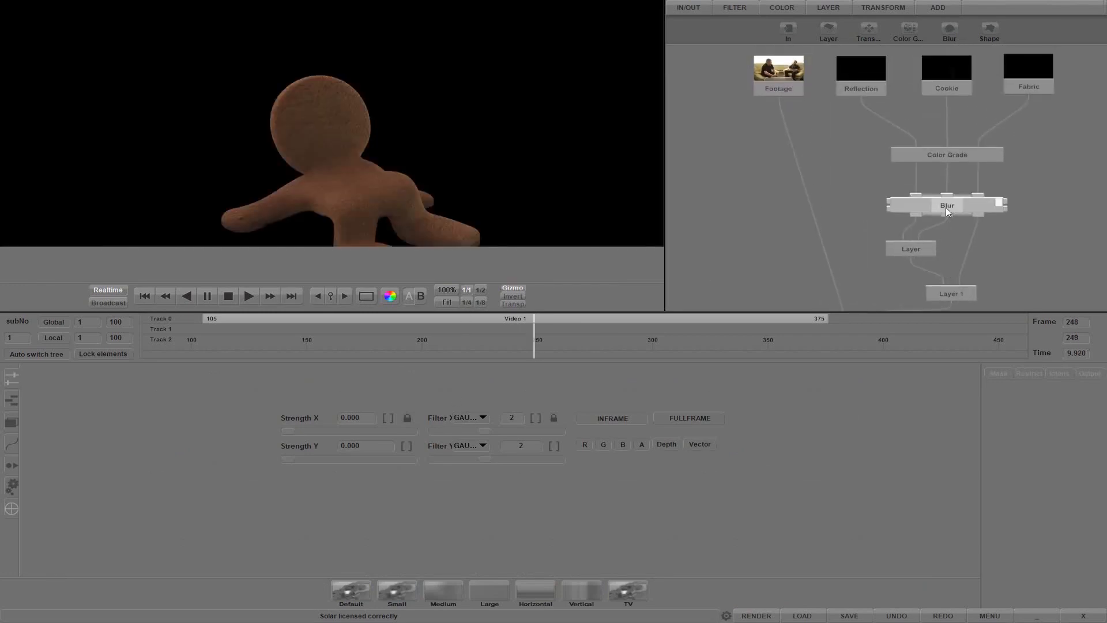
{"action": "left_click", "coordinate": [905, 252]}
{"action": "left_click", "coordinate": [944, 294]}
{"action": "left_click_drag", "start_coordinate": [947, 295], "coordinate": [947, 226]}
{"action": "left_click", "coordinate": [853, 263]}
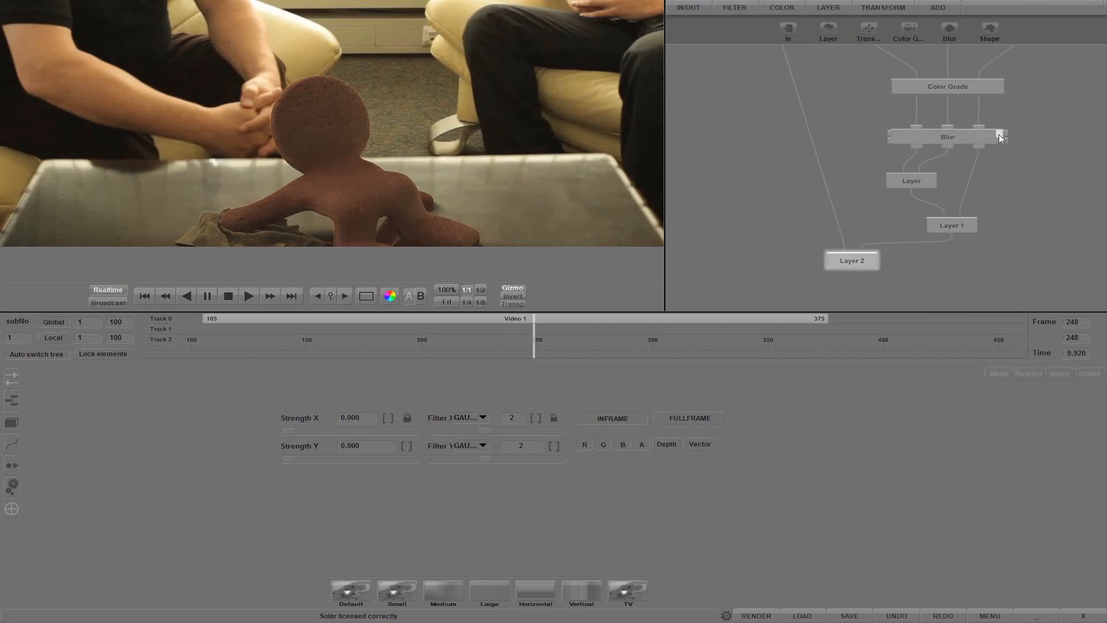
Step: Set the Blur strength to 3 in X and Y, checking it on a close-up of the figure
{"action": "scroll", "coordinate": [468, 235], "scroll_direction": "up", "scroll_amount": 4}
{"action": "left_click_drag", "start_coordinate": [508, 239], "coordinate": [389, 135]}
{"action": "left_click_drag", "start_coordinate": [457, 182], "coordinate": [433, 178]}
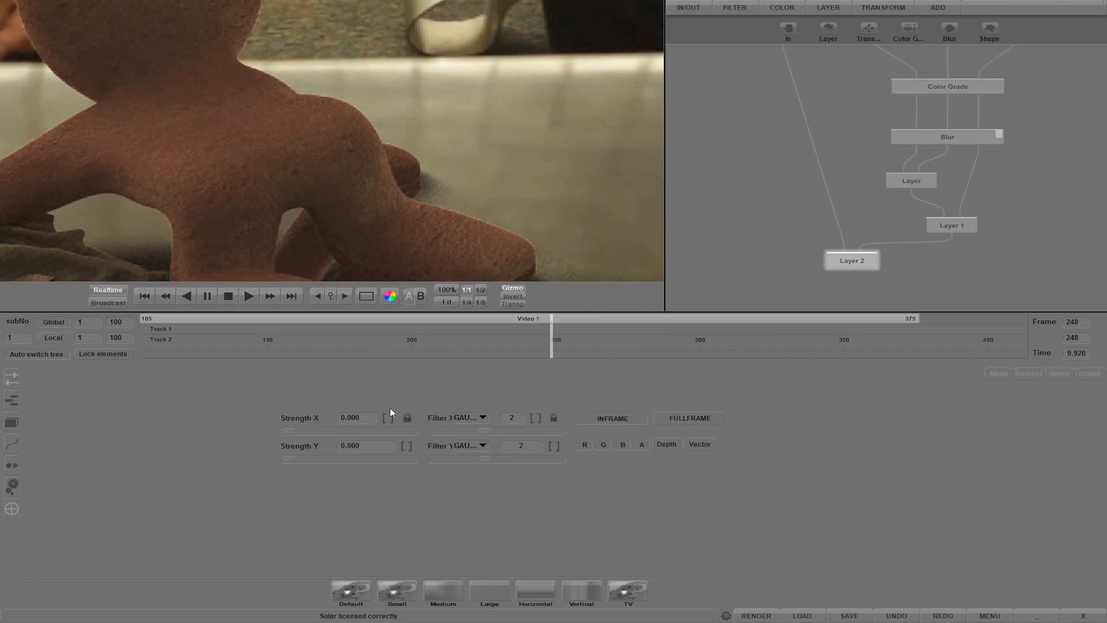
{"action": "left_click_drag", "start_coordinate": [362, 418], "coordinate": [339, 420]}
{"action": "type", "text": "3"}
{"action": "key", "text": "Return"}
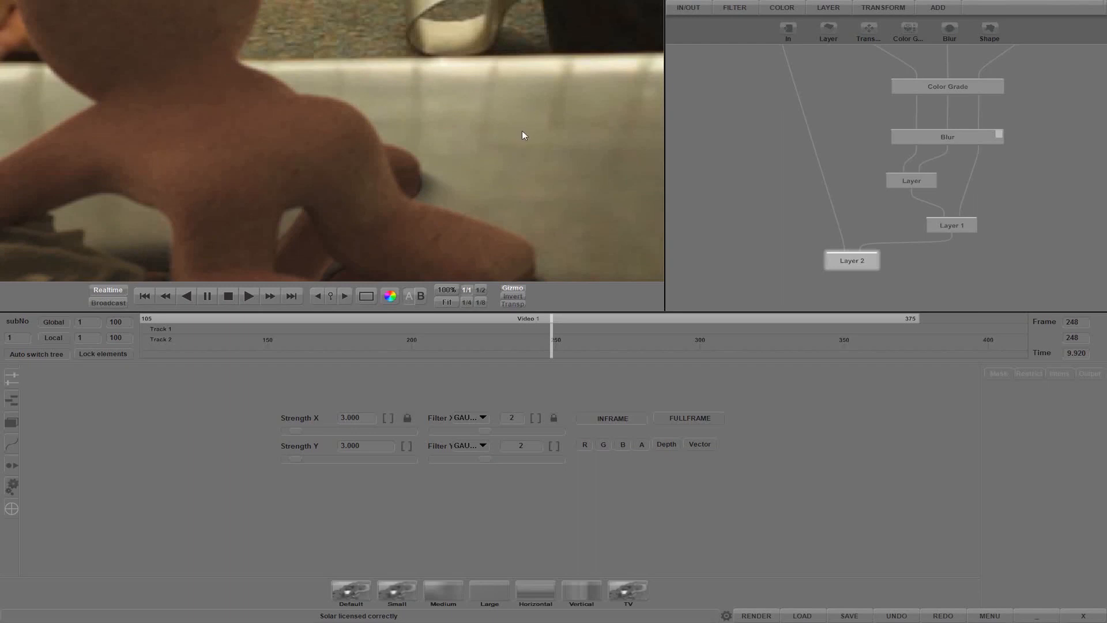
Step: Play the composite in the enlarged viewer at 100% to check the blurred figure against the footage
{"action": "left_click", "coordinate": [443, 301]}
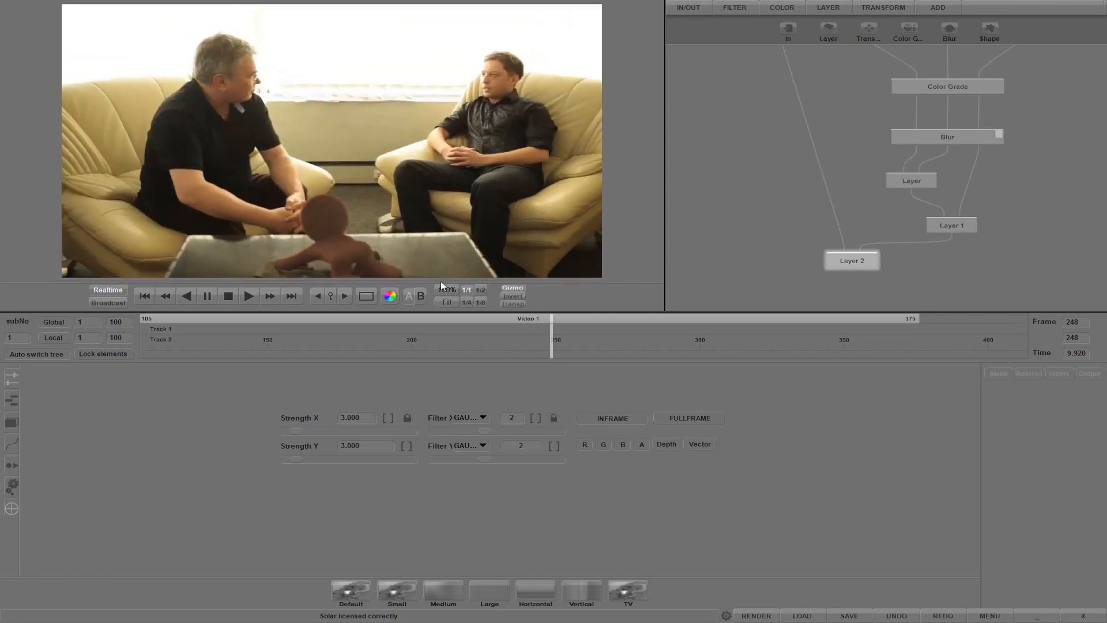
{"action": "double_click", "coordinate": [426, 212]}
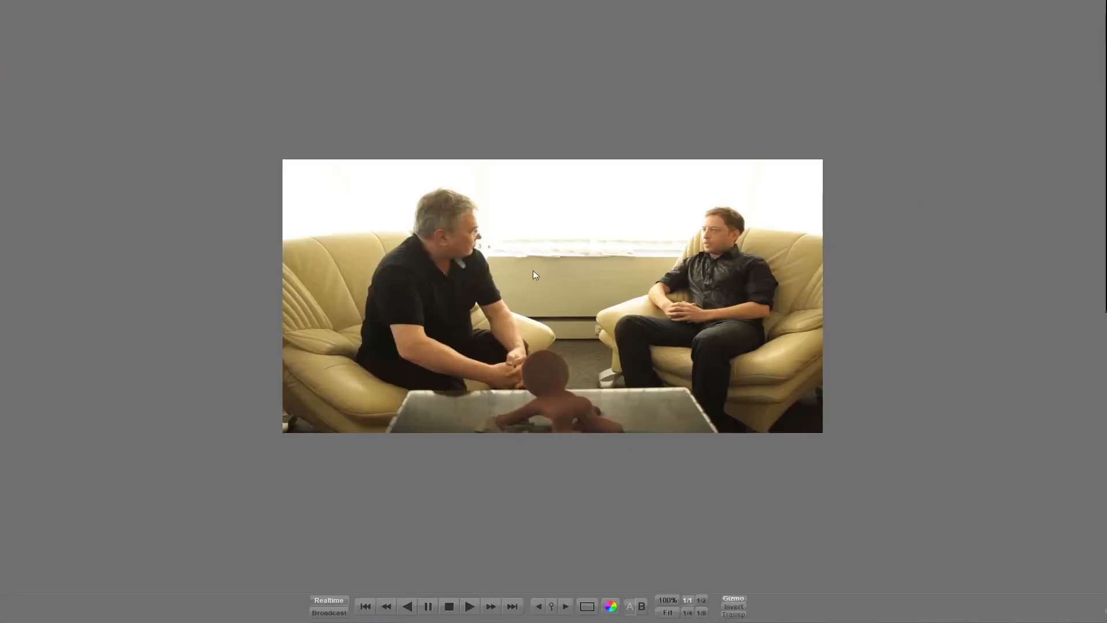
{"action": "left_click", "coordinate": [667, 601]}
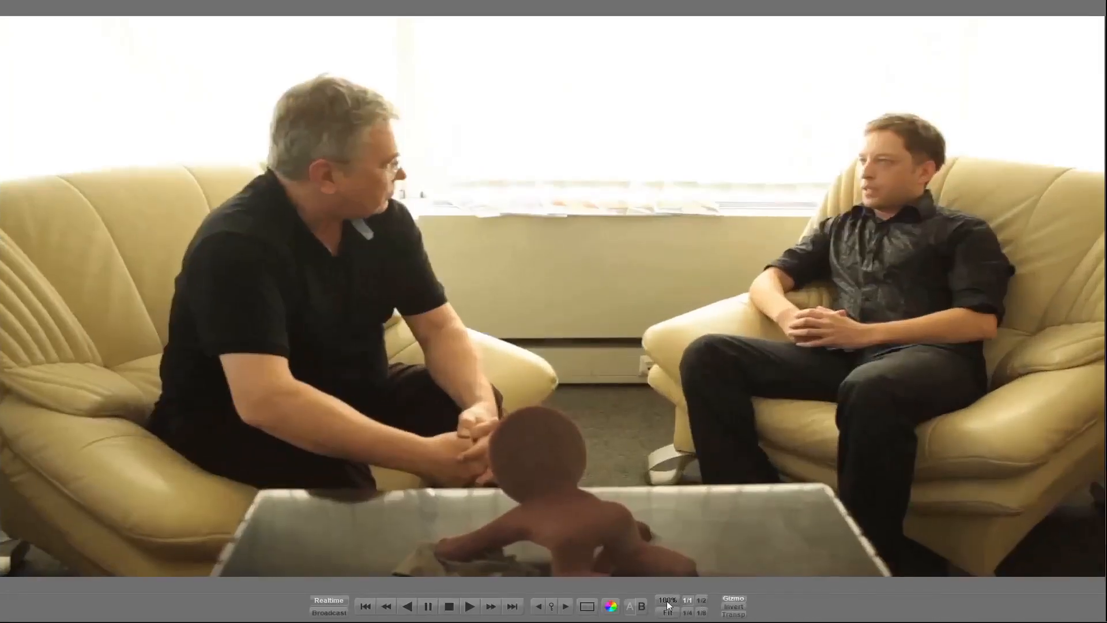
{"action": "left_click", "coordinate": [471, 607]}
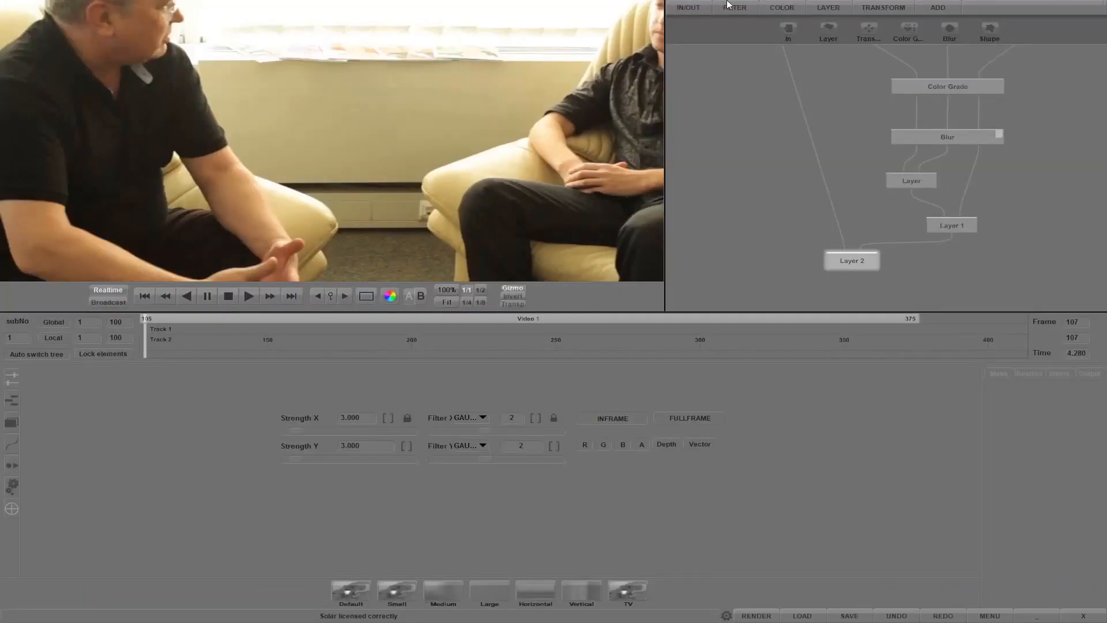
Step: Add a Broadcast output node below Layer 2 that writes JPEG files as cr.jpg in the Ciastek_ready folder, and render it
{"action": "left_click", "coordinate": [803, 35]}
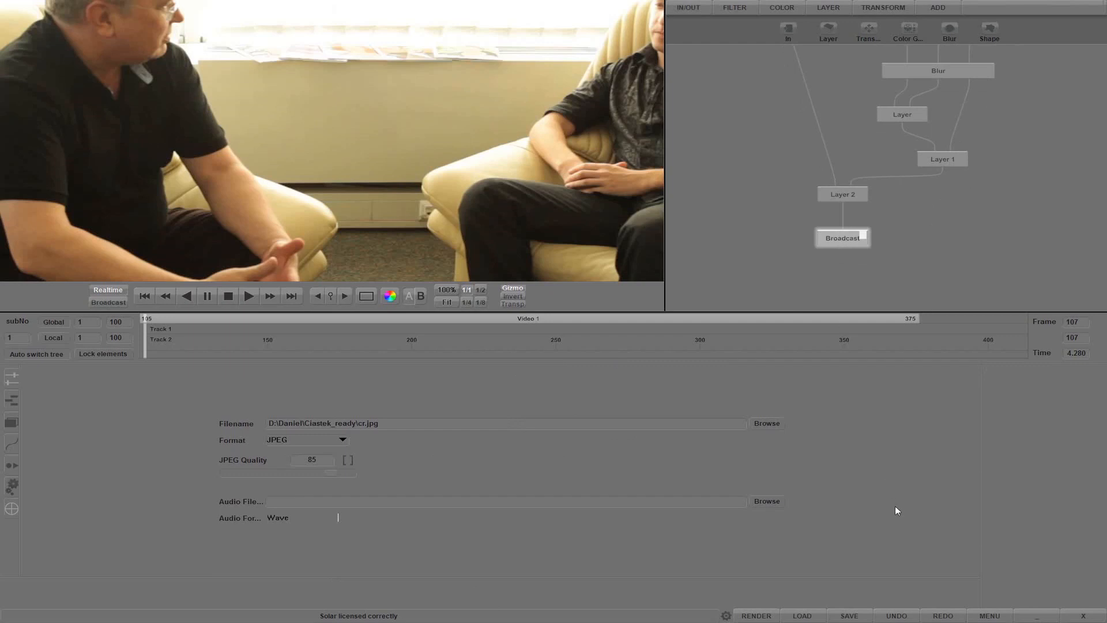
{"action": "left_click", "coordinate": [989, 619]}
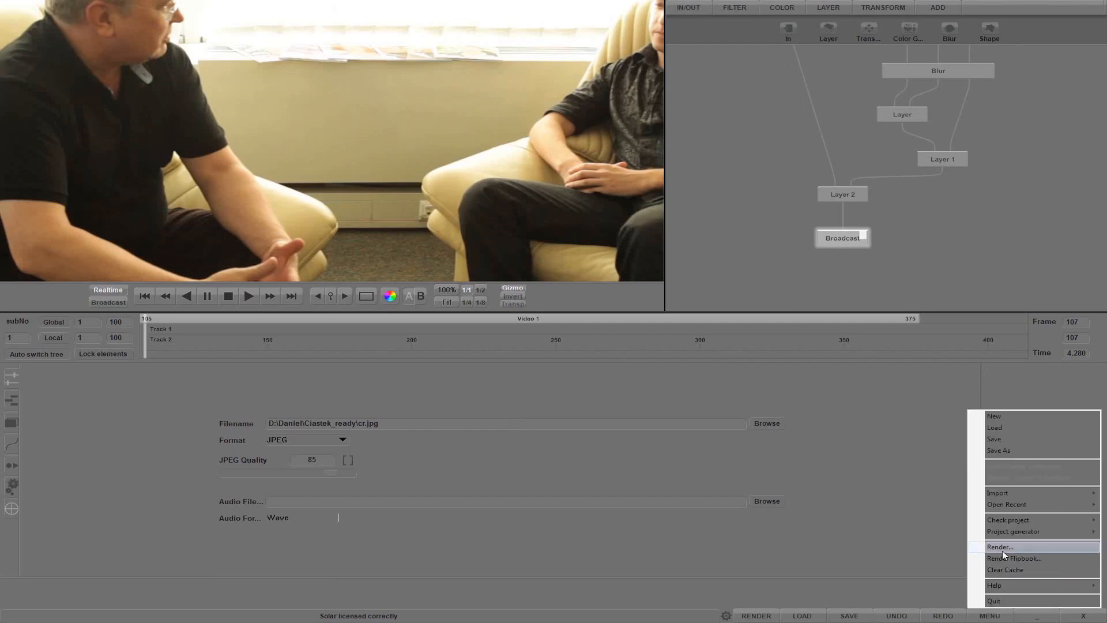
{"action": "left_click", "coordinate": [1004, 551]}
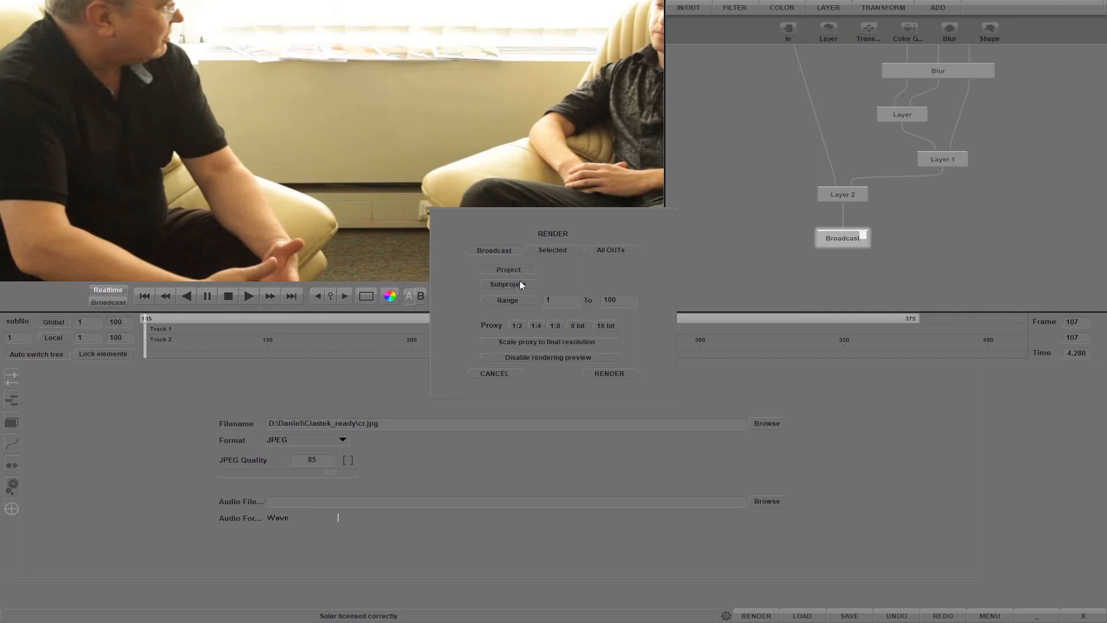
{"action": "left_click", "coordinate": [624, 375]}
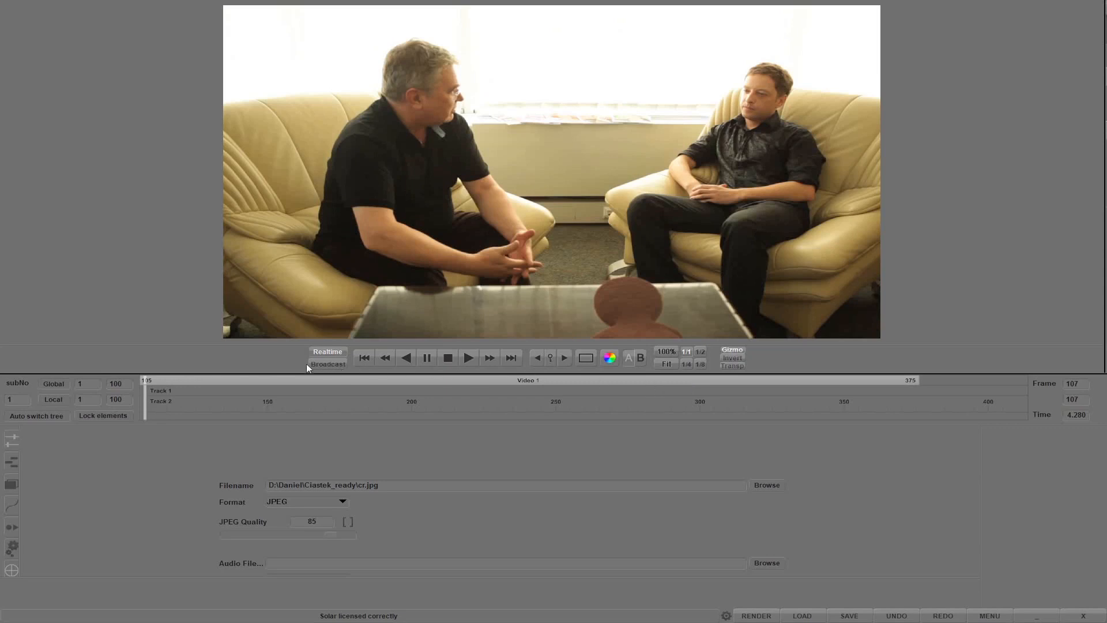
Step: Switch the viewer from Realtime to Broadcast mode
{"action": "left_click", "coordinate": [339, 367]}
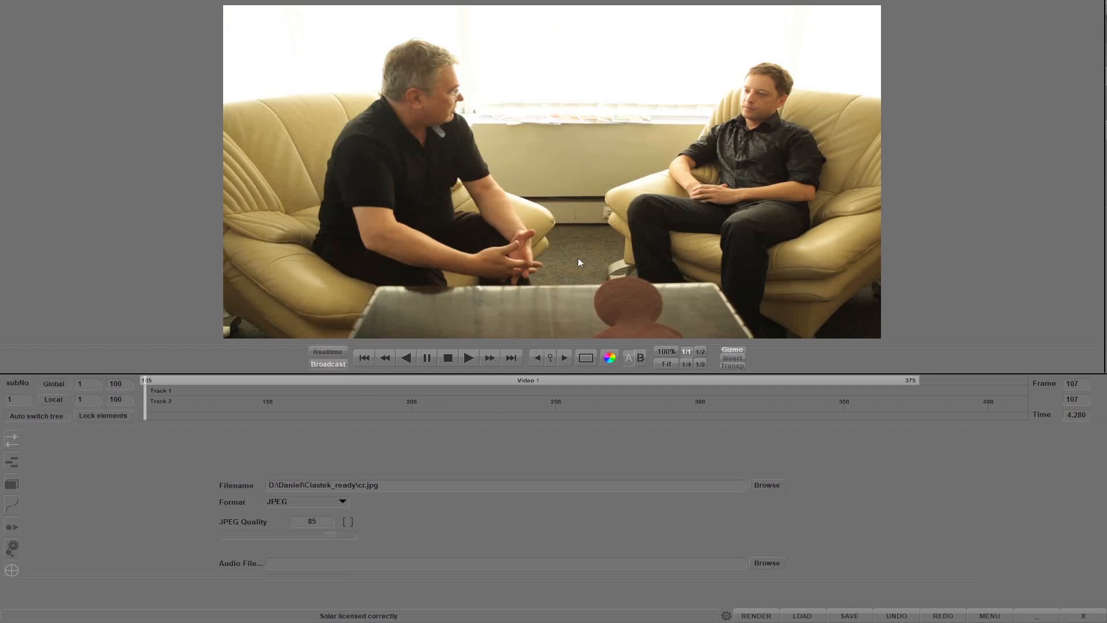
Step: Play the rendered Broadcast result from the first frame in the full-screen viewer
{"action": "left_click", "coordinate": [667, 600]}
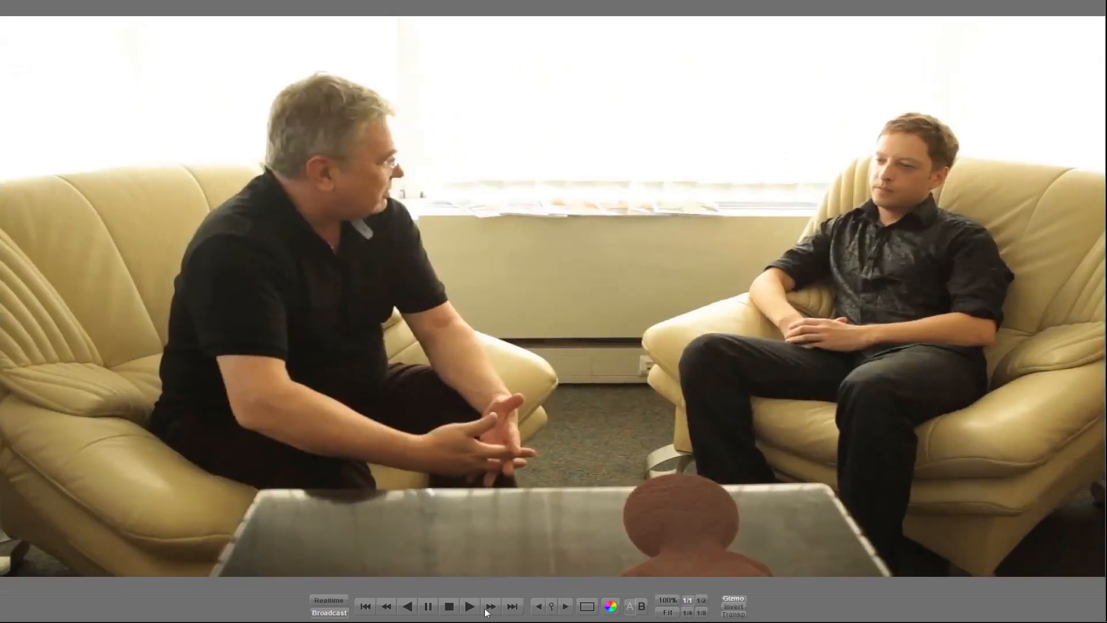
{"action": "left_click", "coordinate": [368, 607]}
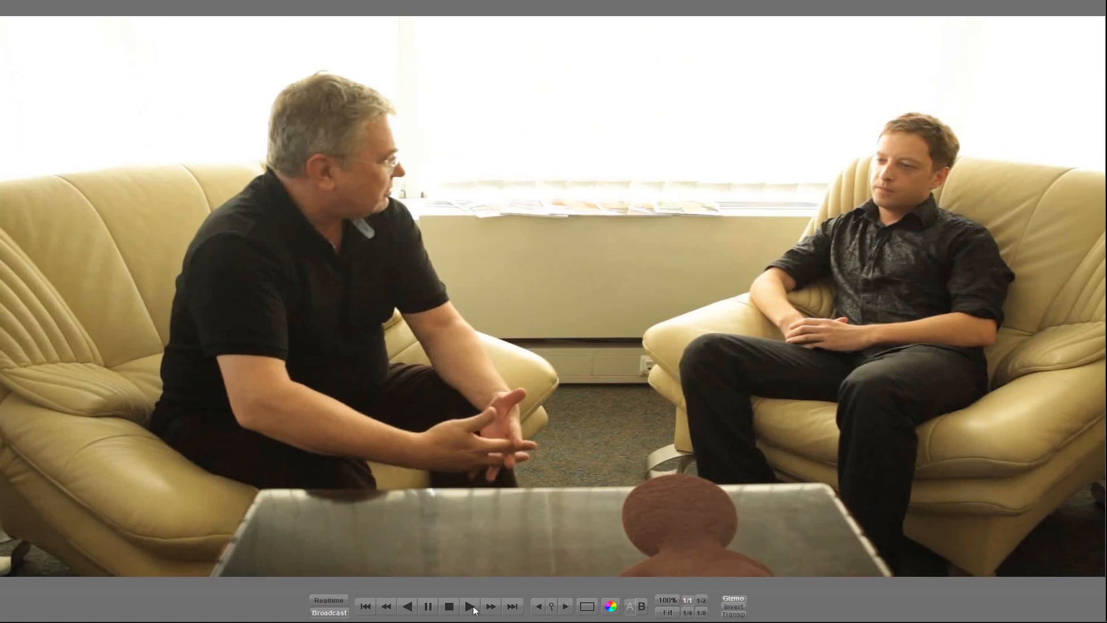
{"action": "left_click", "coordinate": [471, 607]}
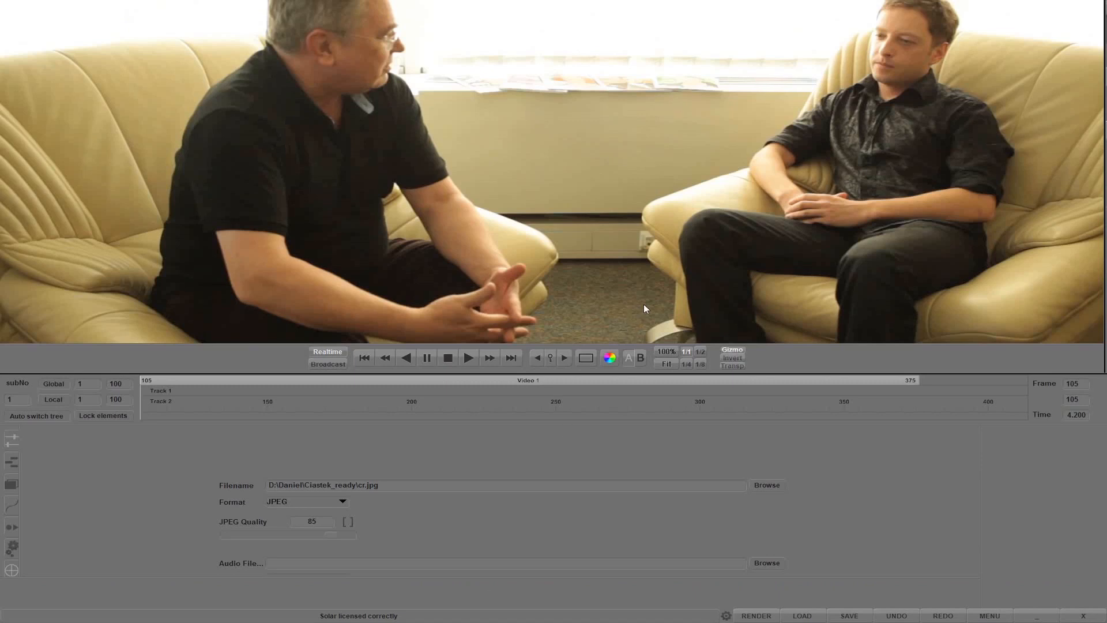
Step: Bring back the node tree beside the viewer and go to frame 250
{"action": "right_click", "coordinate": [644, 306]}
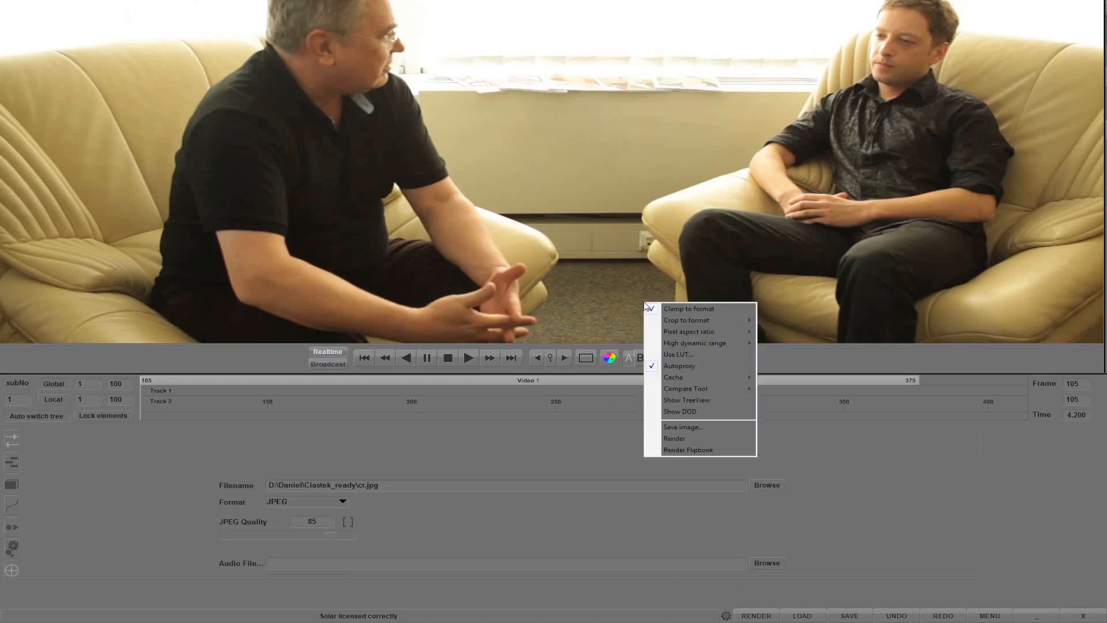
{"action": "left_click", "coordinate": [681, 400]}
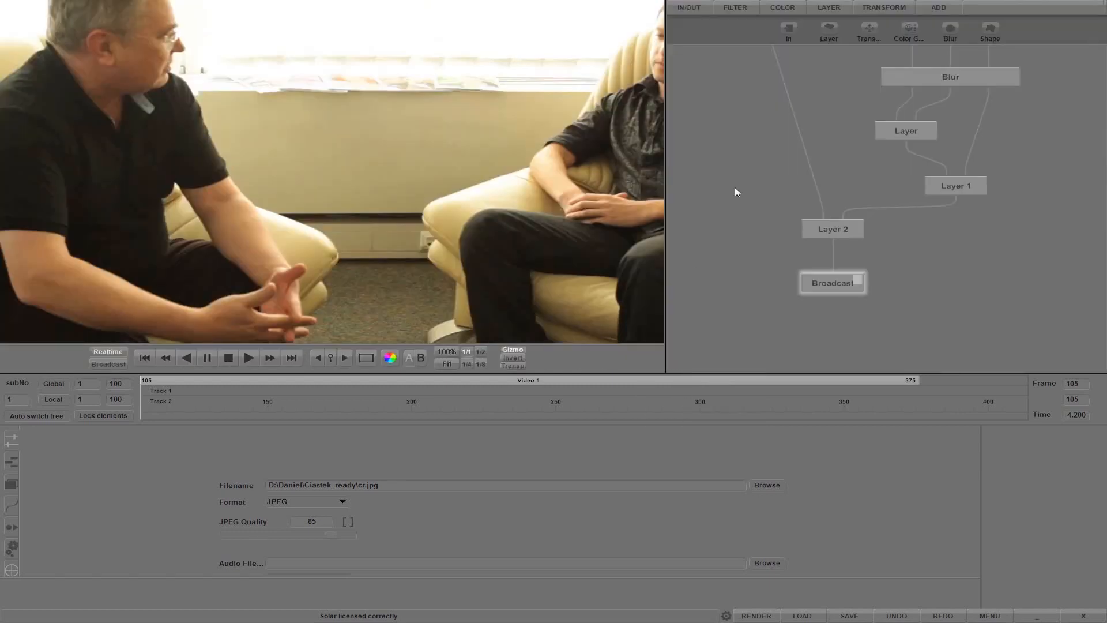
{"action": "left_click_drag", "start_coordinate": [1080, 386], "coordinate": [1061, 387]}
{"action": "type", "text": "250"}
{"action": "key", "text": "Return"}
Step: Display the Color Grade output for the Reflection pass and zoom in on the figure's reflection
{"action": "left_click_drag", "start_coordinate": [908, 79], "coordinate": [903, 258]}
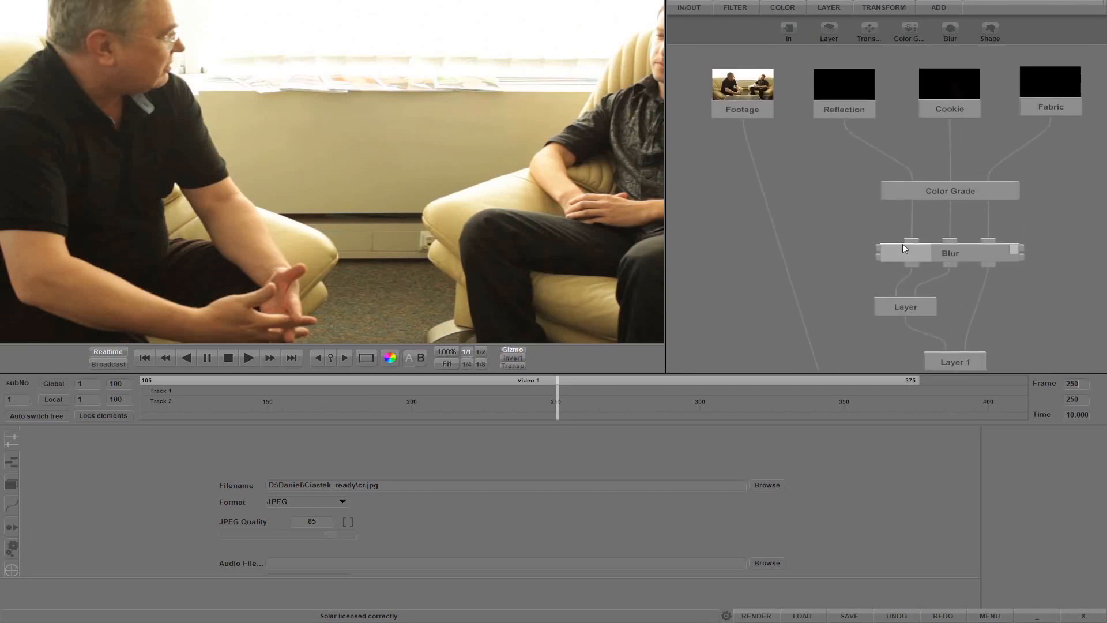
{"action": "left_click", "coordinate": [838, 110]}
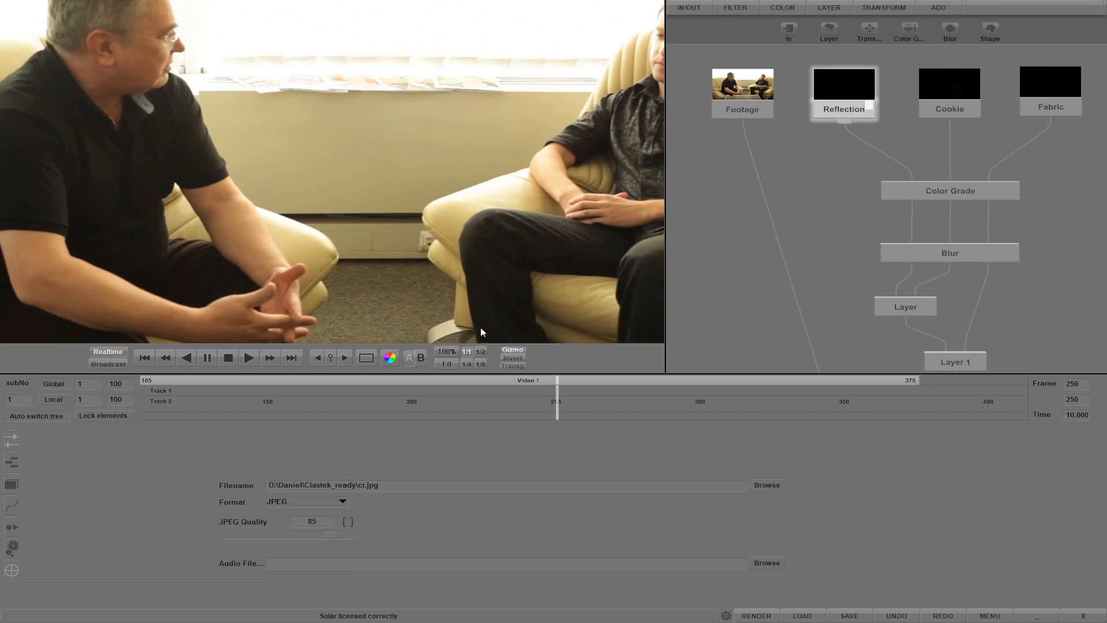
{"action": "left_click", "coordinate": [909, 193]}
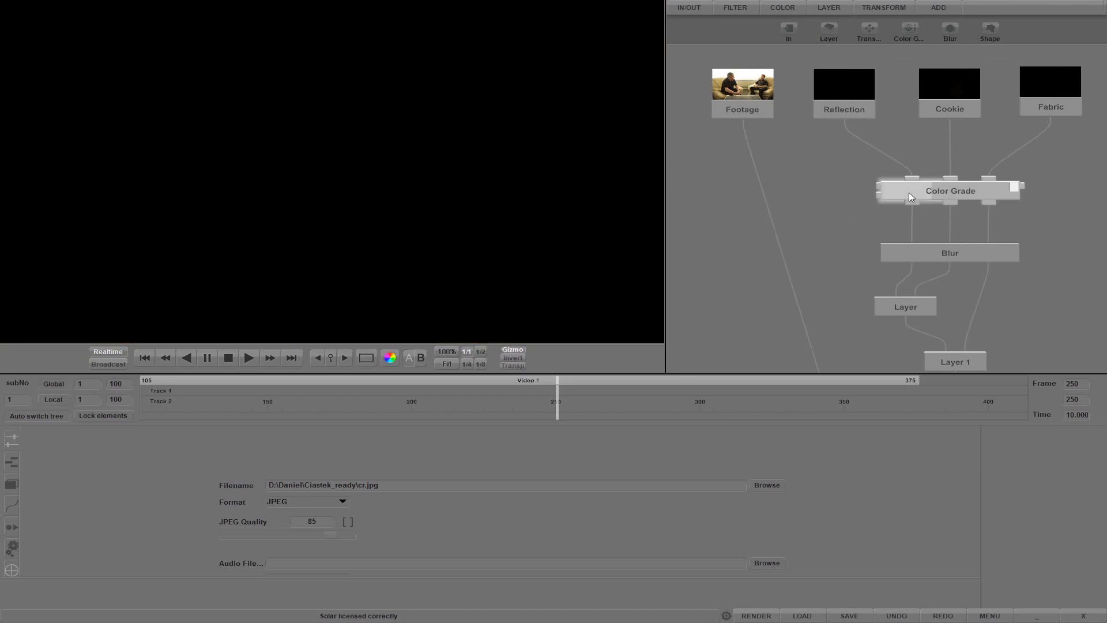
{"action": "left_click", "coordinate": [446, 363]}
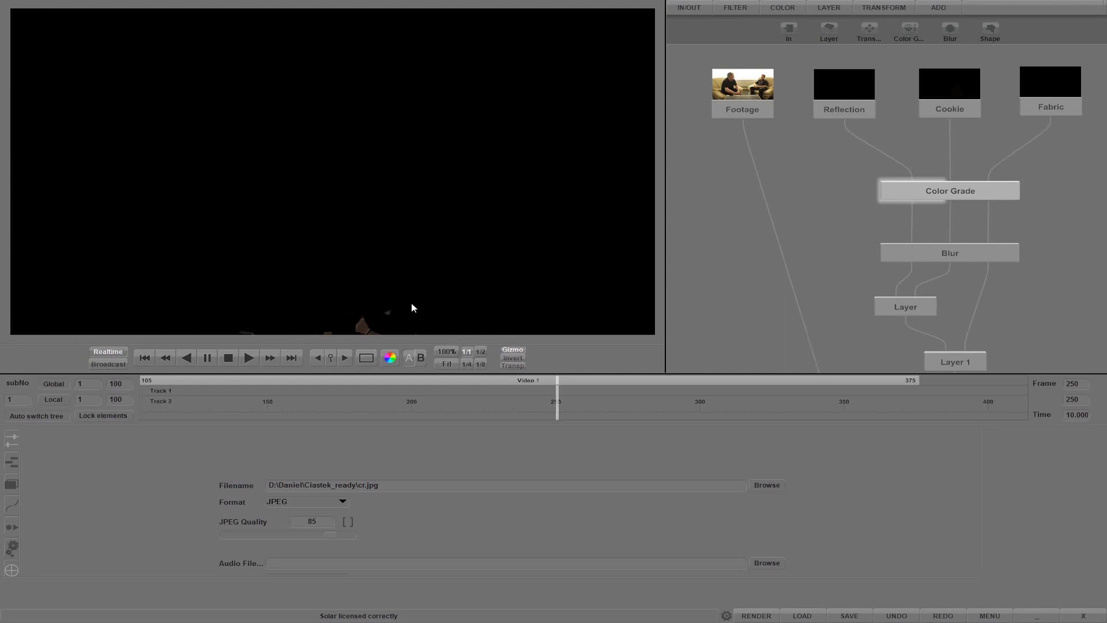
{"action": "scroll", "coordinate": [373, 334], "scroll_direction": "up", "scroll_amount": 3}
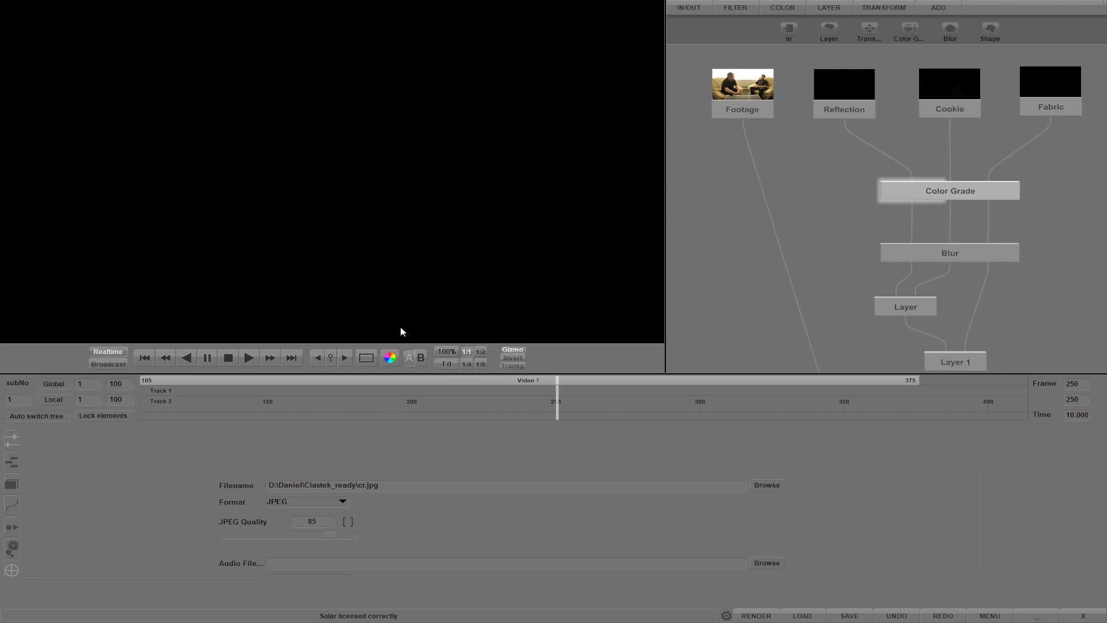
{"action": "left_click_drag", "start_coordinate": [472, 255], "coordinate": [473, 169]}
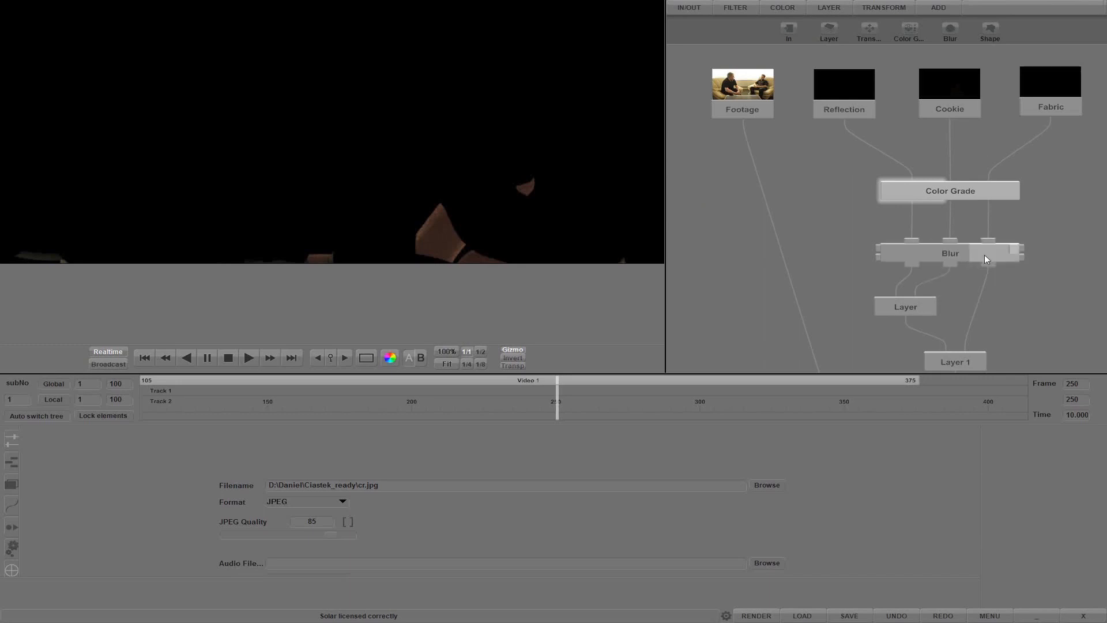
Step: Add a second Blur node on the Reflection branch between the existing Blur and Layer nodes, offset from the other connections
{"action": "scroll", "coordinate": [1031, 187], "scroll_direction": "down", "scroll_amount": 3}
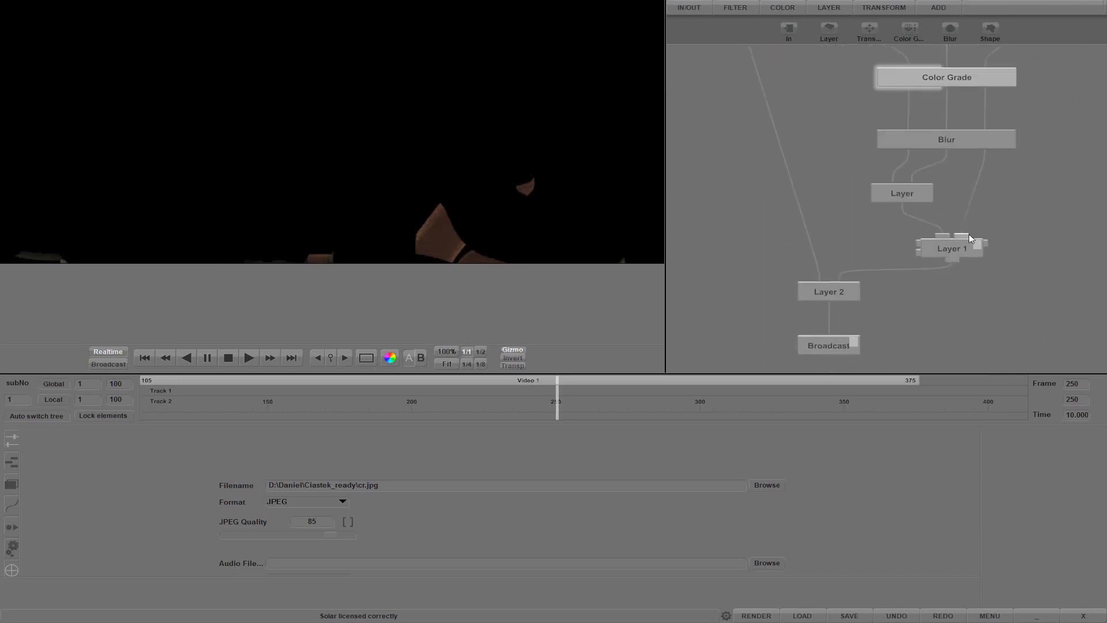
{"action": "scroll", "coordinate": [948, 178], "scroll_direction": "up", "scroll_amount": 1}
{"action": "scroll", "coordinate": [948, 178], "scroll_direction": "up", "scroll_amount": 3}
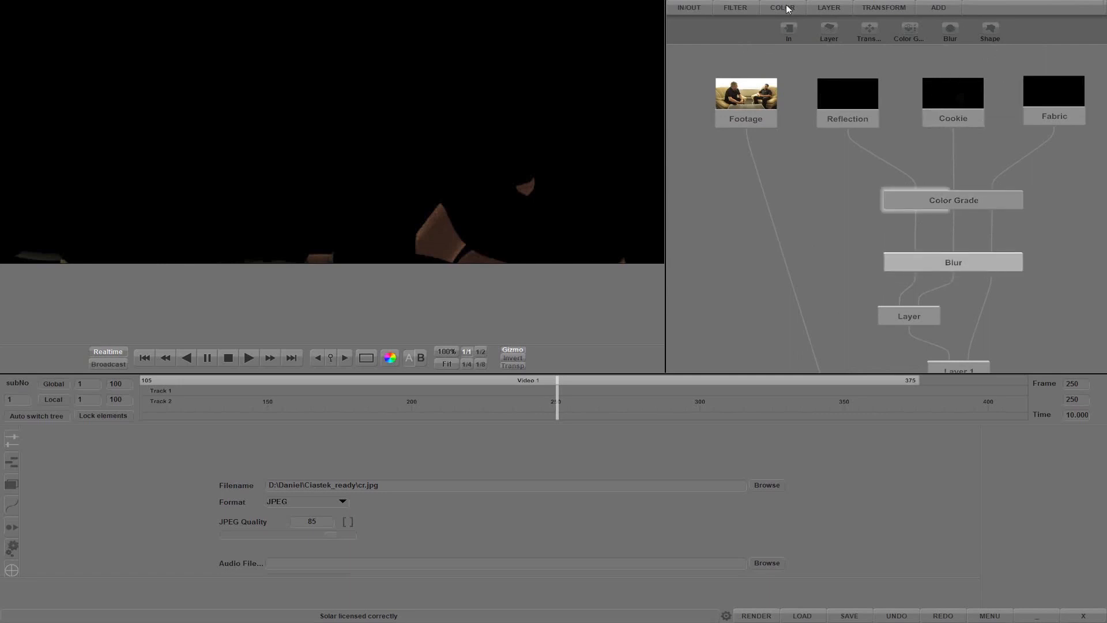
{"action": "key", "text": "b"}
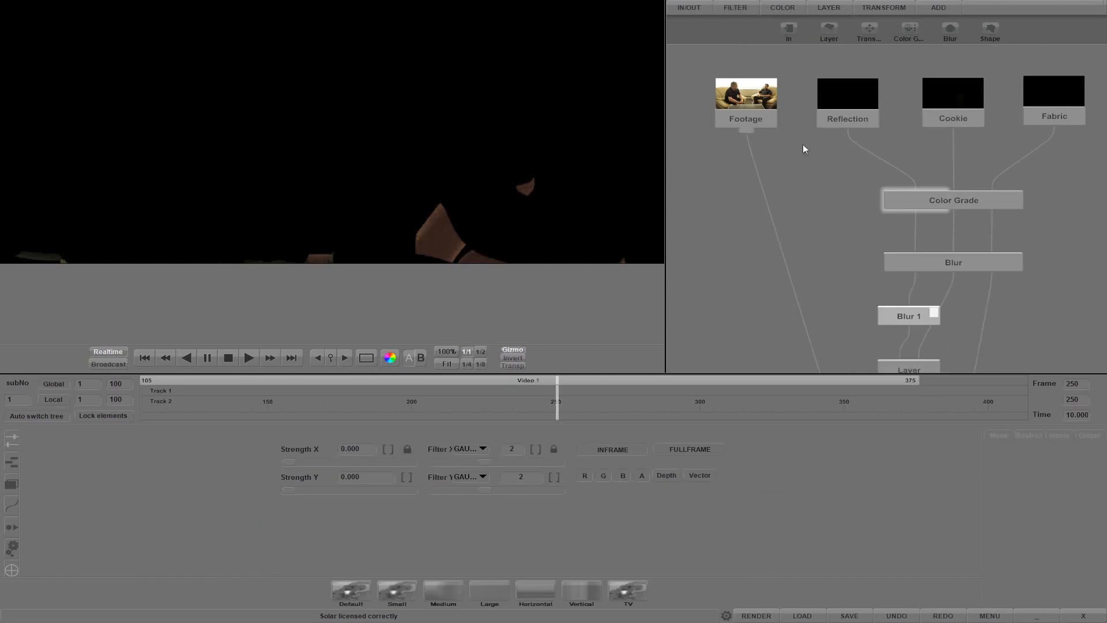
{"action": "left_click_drag", "start_coordinate": [902, 327], "coordinate": [871, 323]}
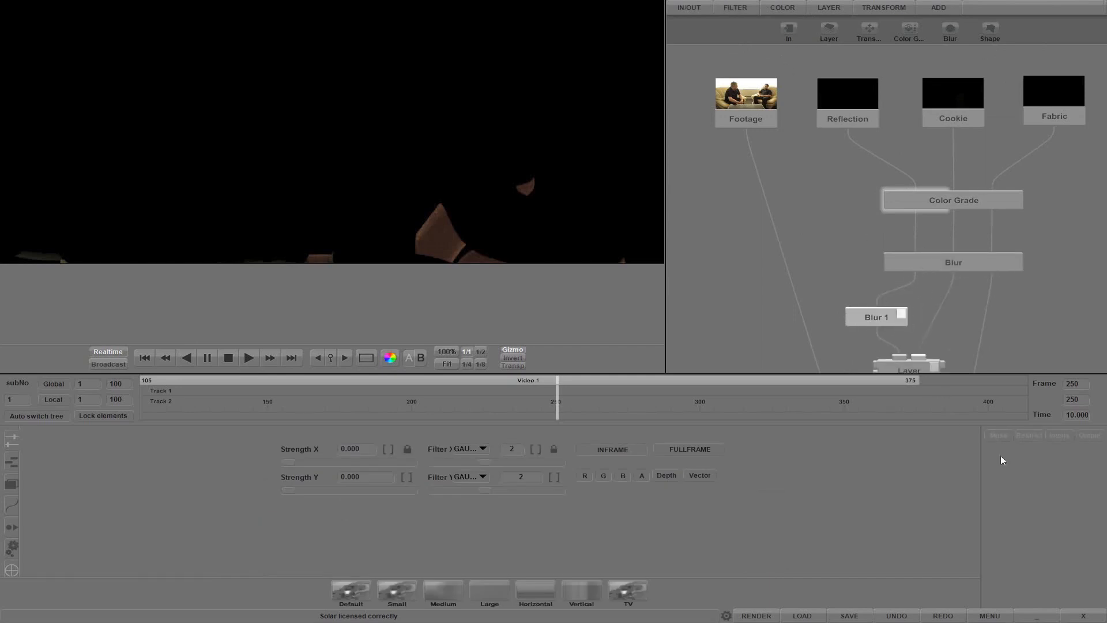
Step: Open the mask settings of Blur 1 and add a Ramp as its mask
{"action": "left_click", "coordinate": [996, 434]}
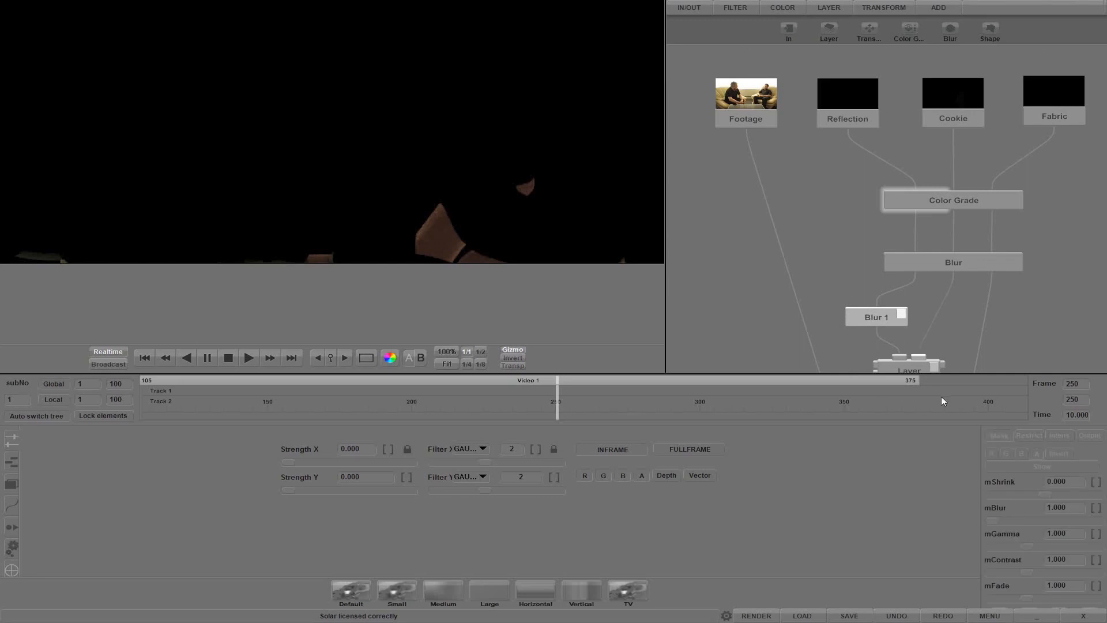
{"action": "left_click_drag", "start_coordinate": [947, 374], "coordinate": [946, 312]}
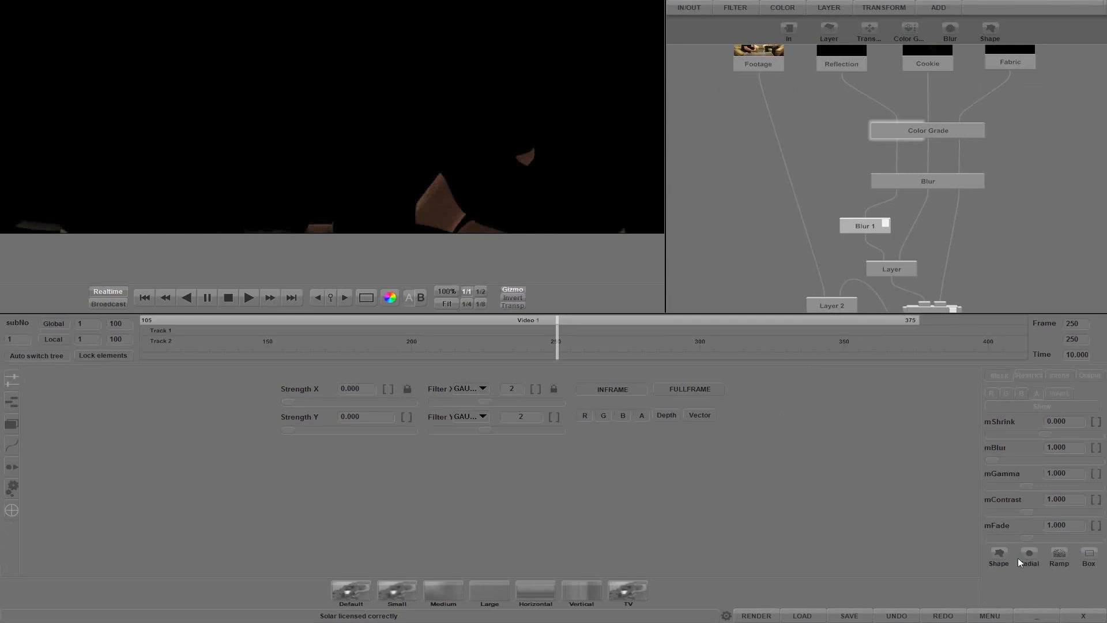
{"action": "left_click", "coordinate": [1060, 555]}
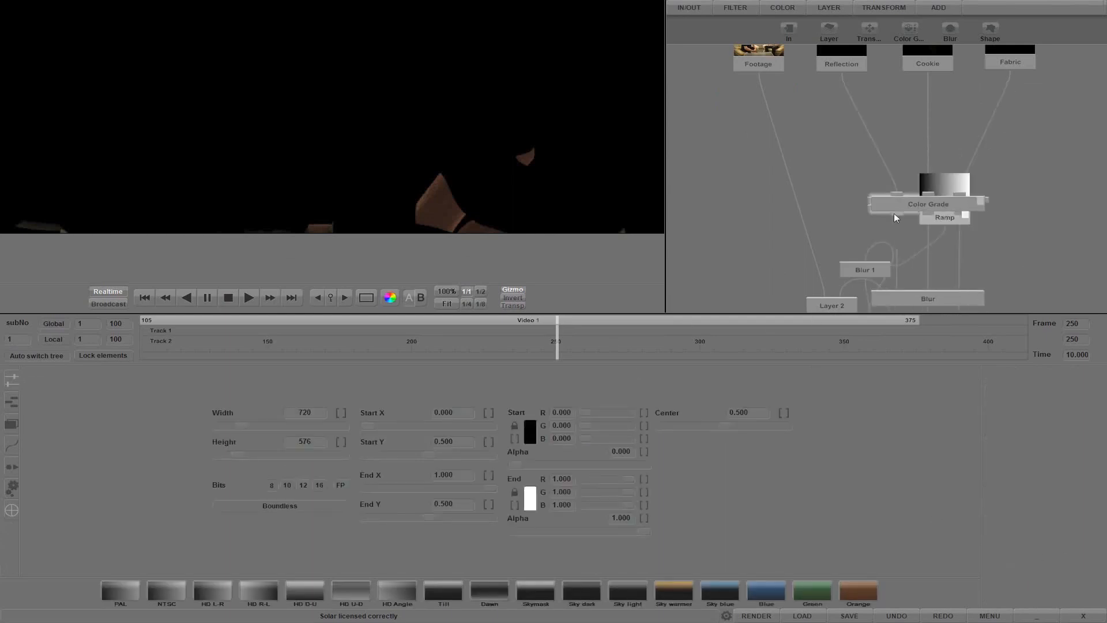
Step: Rearrange the Ramp, Color Grade, Blur, Blur 1 and Layer nodes so that their connections are clearly separated
{"action": "left_click_drag", "start_coordinate": [957, 217], "coordinate": [802, 227]}
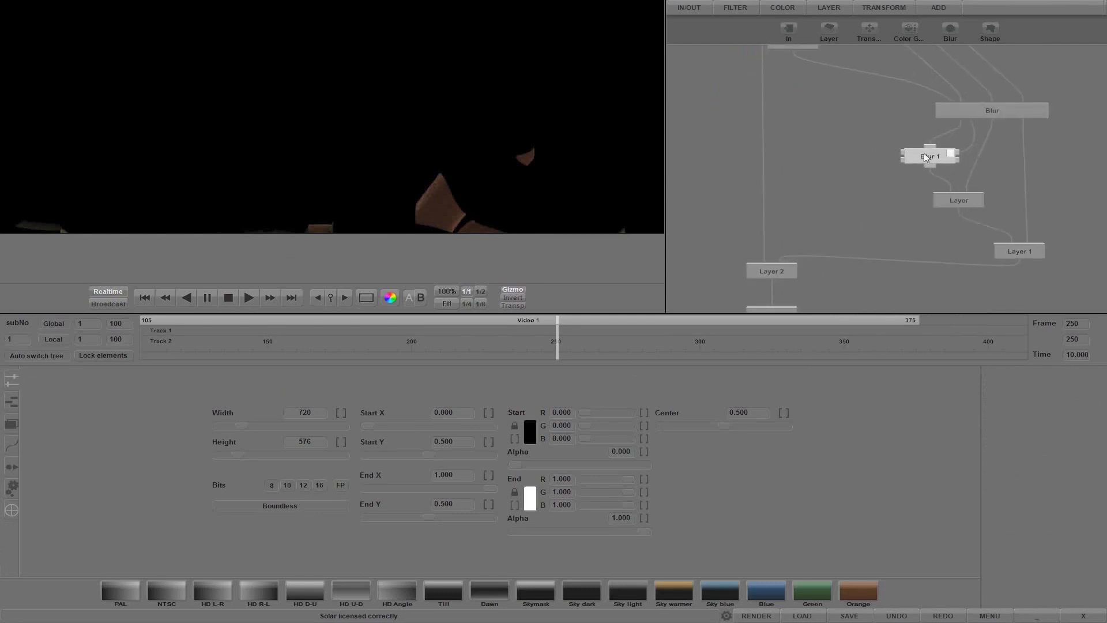
{"action": "left_click_drag", "start_coordinate": [923, 154], "coordinate": [921, 155]}
{"action": "left_click_drag", "start_coordinate": [958, 199], "coordinate": [987, 201]}
{"action": "left_click", "coordinate": [929, 158]}
{"action": "left_click", "coordinate": [963, 112]}
{"action": "left_click_drag", "start_coordinate": [933, 157], "coordinate": [935, 171]}
{"action": "left_click_drag", "start_coordinate": [999, 109], "coordinate": [998, 88]}
{"action": "left_click_drag", "start_coordinate": [880, 131], "coordinate": [885, 198]}
{"action": "left_click_drag", "start_coordinate": [898, 127], "coordinate": [898, 186]}
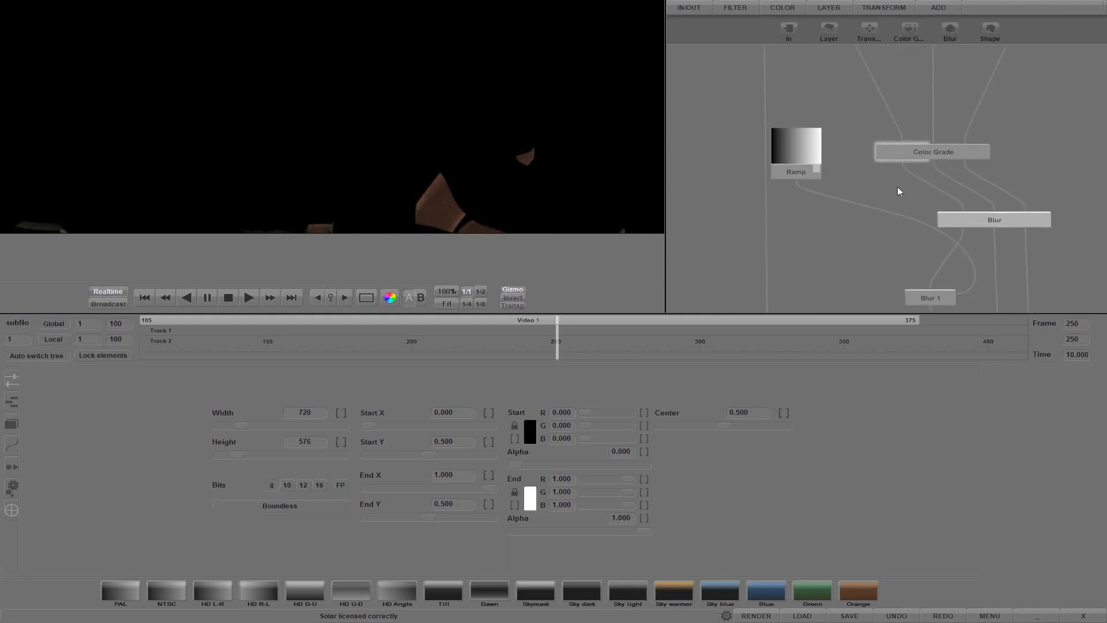
{"action": "left_click_drag", "start_coordinate": [805, 172], "coordinate": [832, 211]}
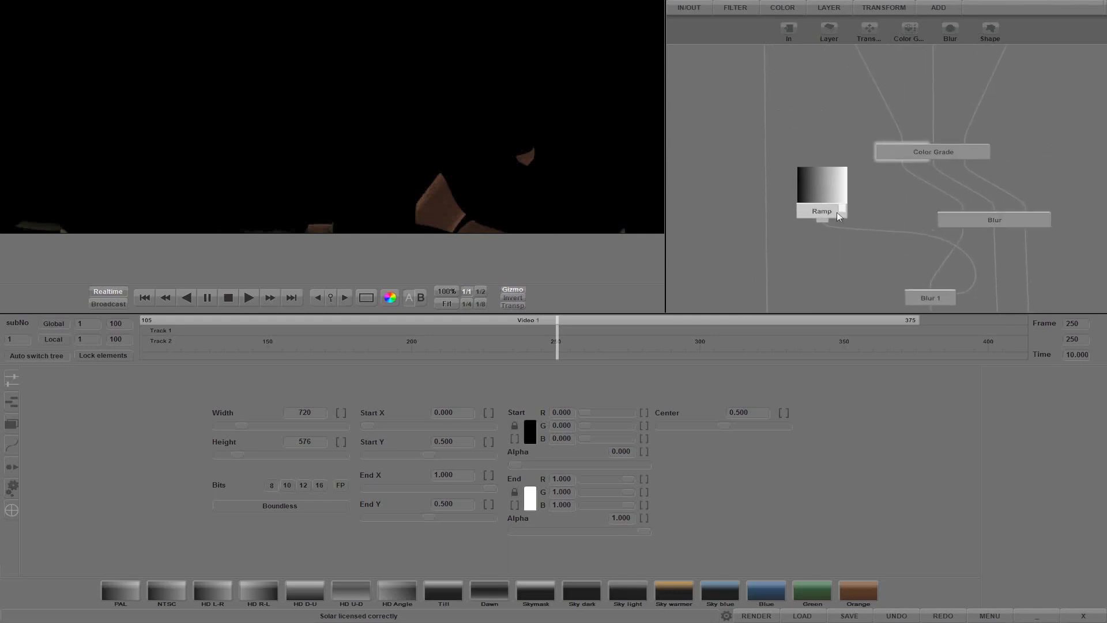
Step: Place the Ramp's end at the frame's lower edge beside the reflection and its start directly above, at about X 1.421, Y 1.676
{"action": "left_click", "coordinate": [450, 306]}
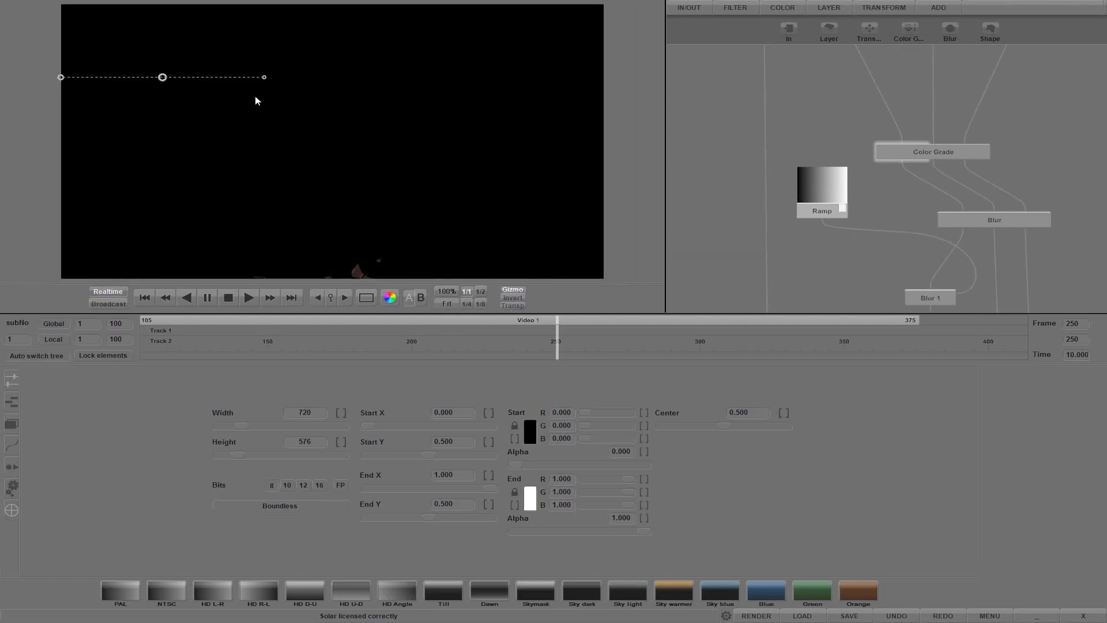
{"action": "left_click_drag", "start_coordinate": [267, 79], "coordinate": [350, 279]}
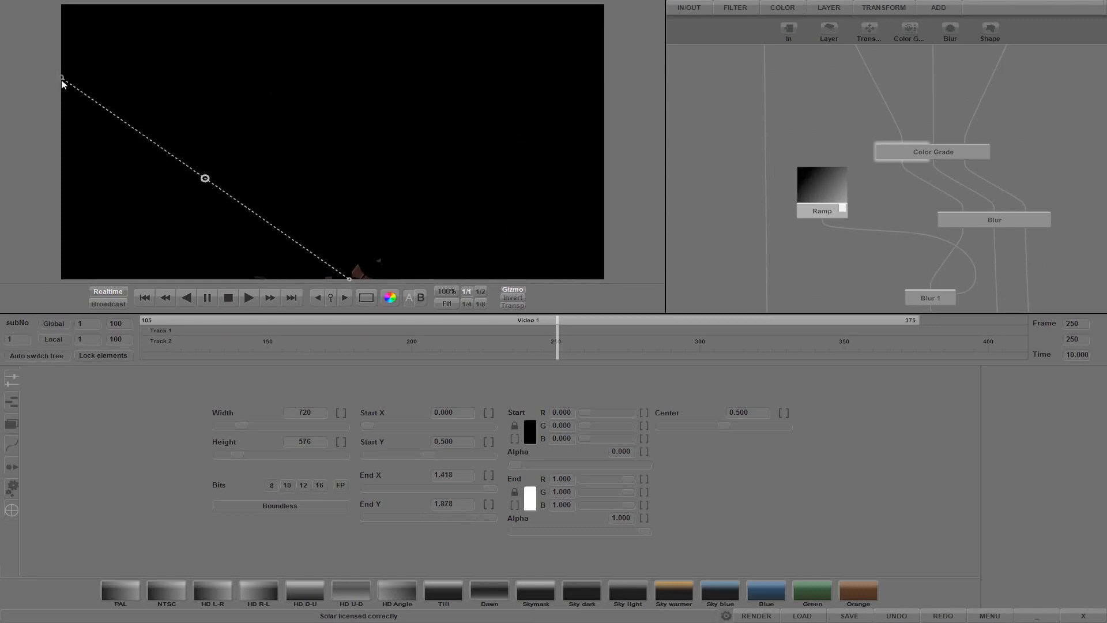
{"action": "left_click_drag", "start_coordinate": [61, 79], "coordinate": [411, 128]}
{"action": "scroll", "coordinate": [425, 151], "scroll_direction": "up", "scroll_amount": 5}
{"action": "left_click_drag", "start_coordinate": [469, 151], "coordinate": [234, 196]}
{"action": "scroll", "coordinate": [346, 189], "scroll_direction": "up", "scroll_amount": 5}
{"action": "scroll", "coordinate": [351, 189], "scroll_direction": "down", "scroll_amount": 2}
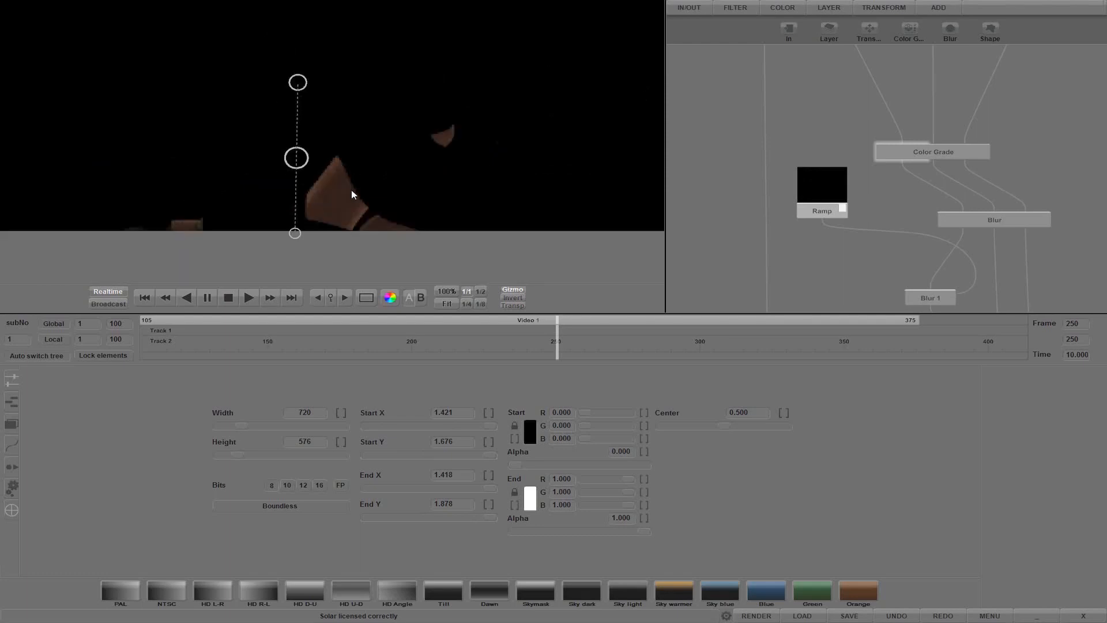
Step: Display Blur 1 and increase its blur strength on the reflection
{"action": "left_click", "coordinate": [935, 300]}
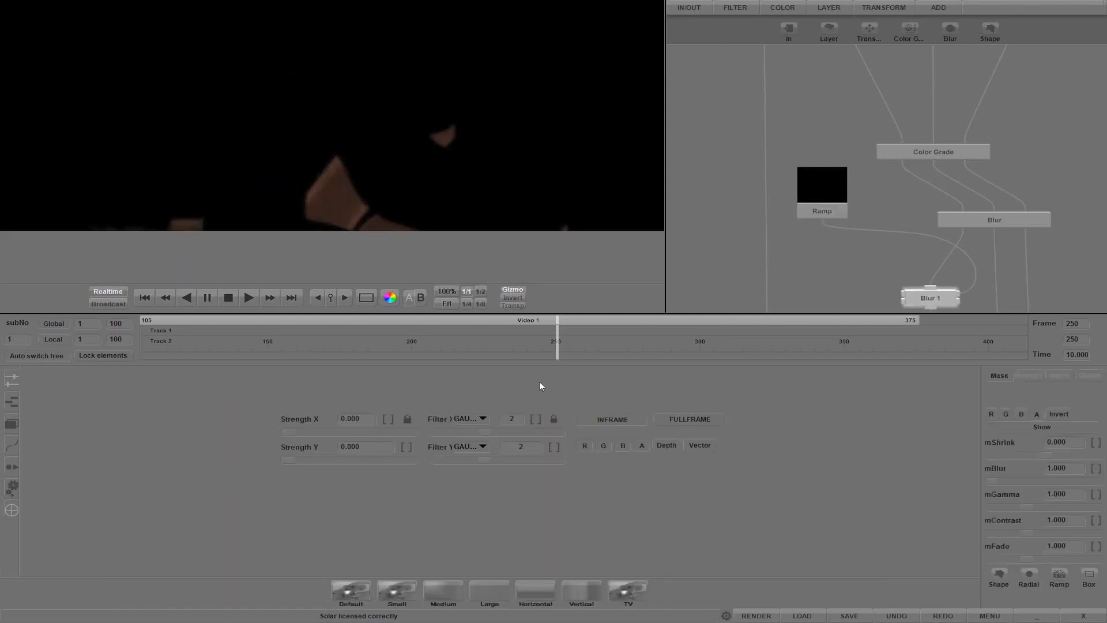
{"action": "left_click", "coordinate": [369, 416]}
{"action": "key", "text": "Return"}
Step: Move the Ramp's start down to about X 1.422, Y 1.748, and hide the on-screen gizmo
{"action": "left_click", "coordinate": [842, 209]}
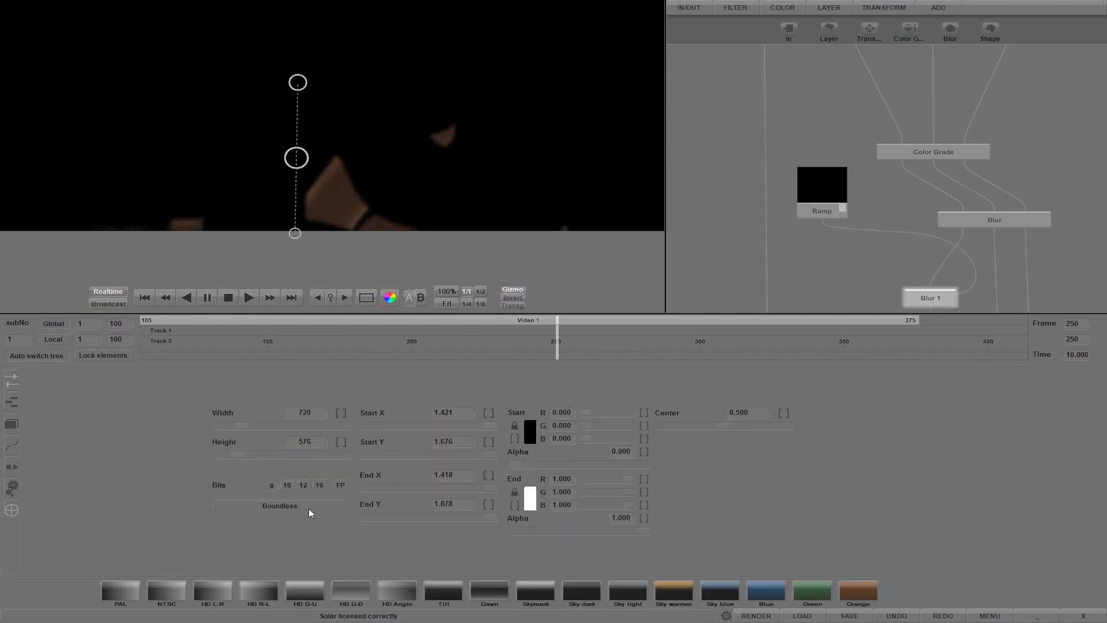
{"action": "left_click_drag", "start_coordinate": [297, 83], "coordinate": [299, 136]}
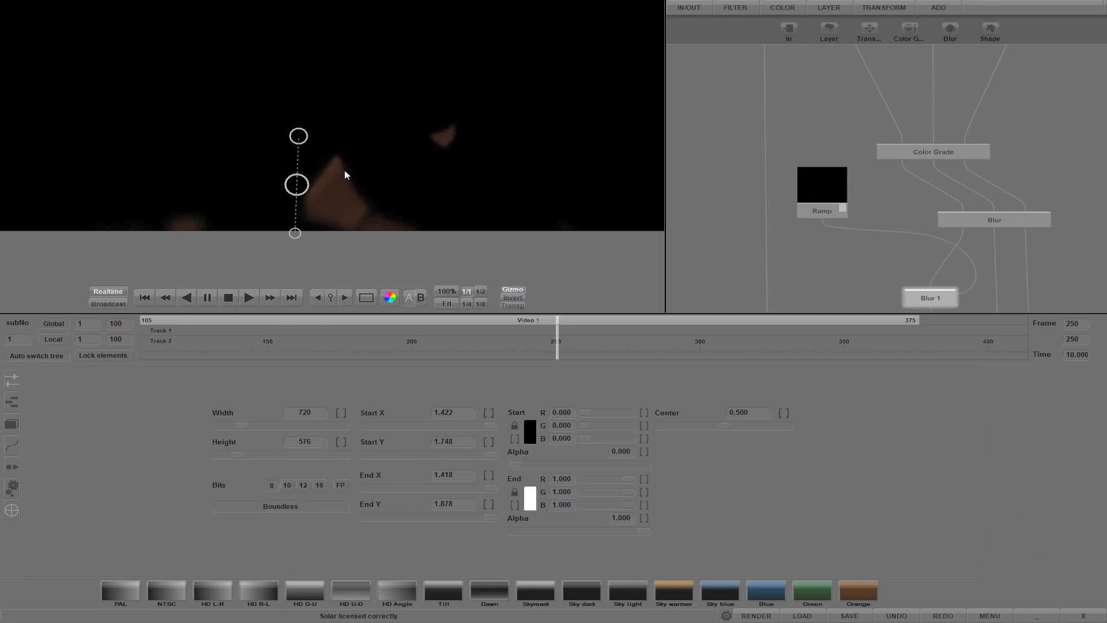
{"action": "left_click", "coordinate": [513, 290]}
Step: Add a Brightness node between Blur 1 and Layer with Master at 0.75, checking it on a close-up of Layer 1's output
{"action": "left_click_drag", "start_coordinate": [1005, 249], "coordinate": [960, 98]}
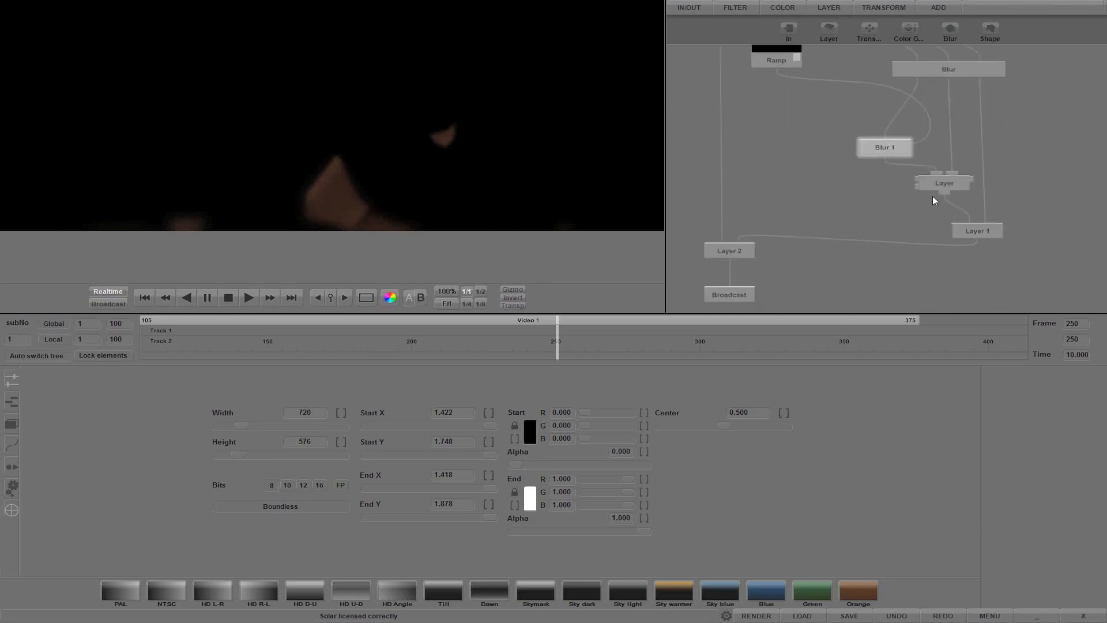
{"action": "left_click", "coordinate": [972, 229]}
{"action": "left_click_drag", "start_coordinate": [536, 197], "coordinate": [579, 171]}
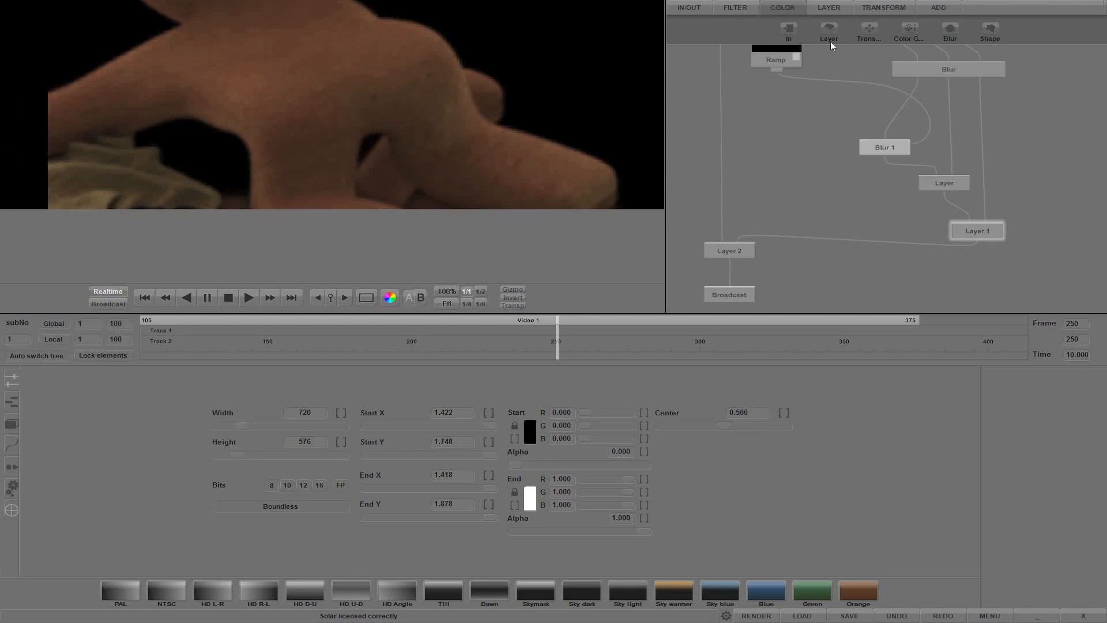
{"action": "left_click", "coordinate": [777, 38]}
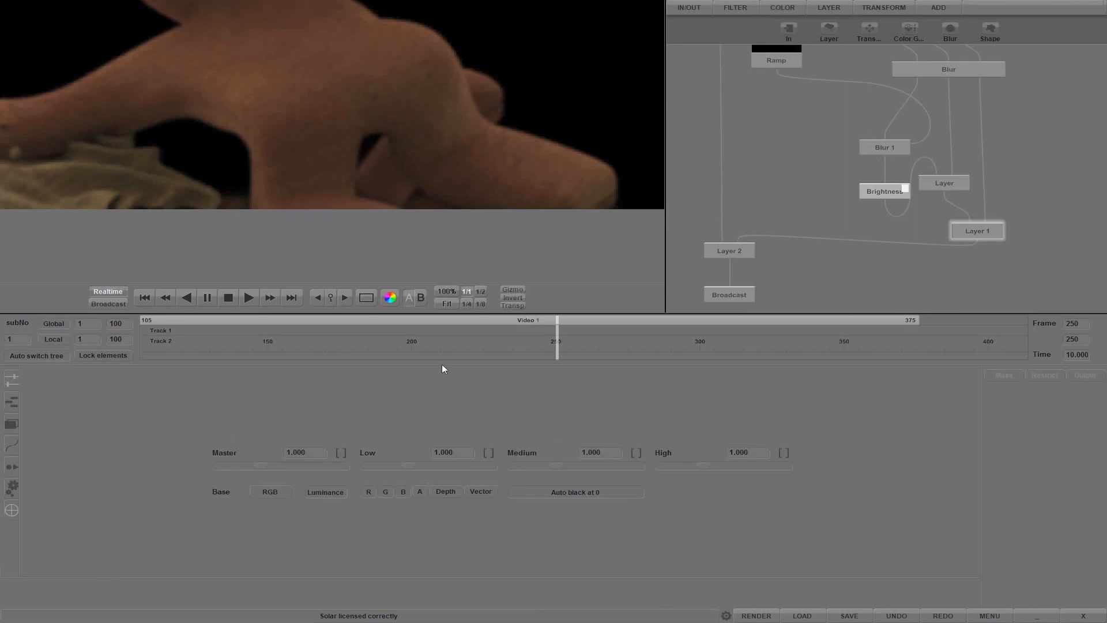
{"action": "left_click", "coordinate": [316, 452]}
{"action": "type", "text": "0.650"}
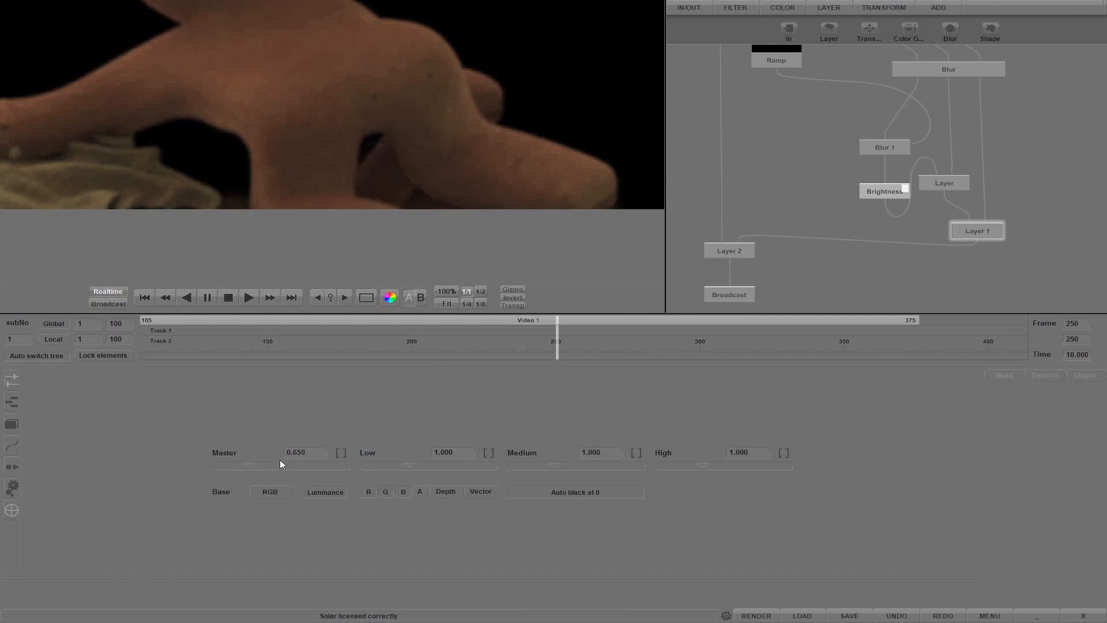
{"action": "left_click_drag", "start_coordinate": [298, 452], "coordinate": [296, 453]}
{"action": "type", "text": "7"}
Step: Display the Layer 2 composite at 100% and examine the figure and its reflection on the table
{"action": "left_click", "coordinate": [736, 252]}
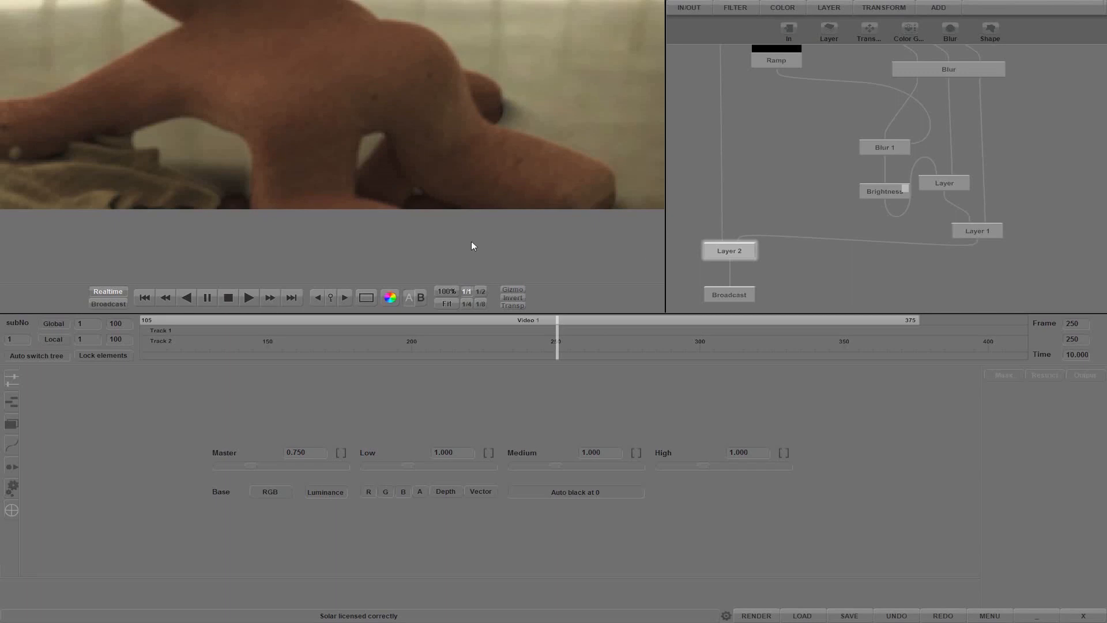
{"action": "left_click", "coordinate": [449, 291]}
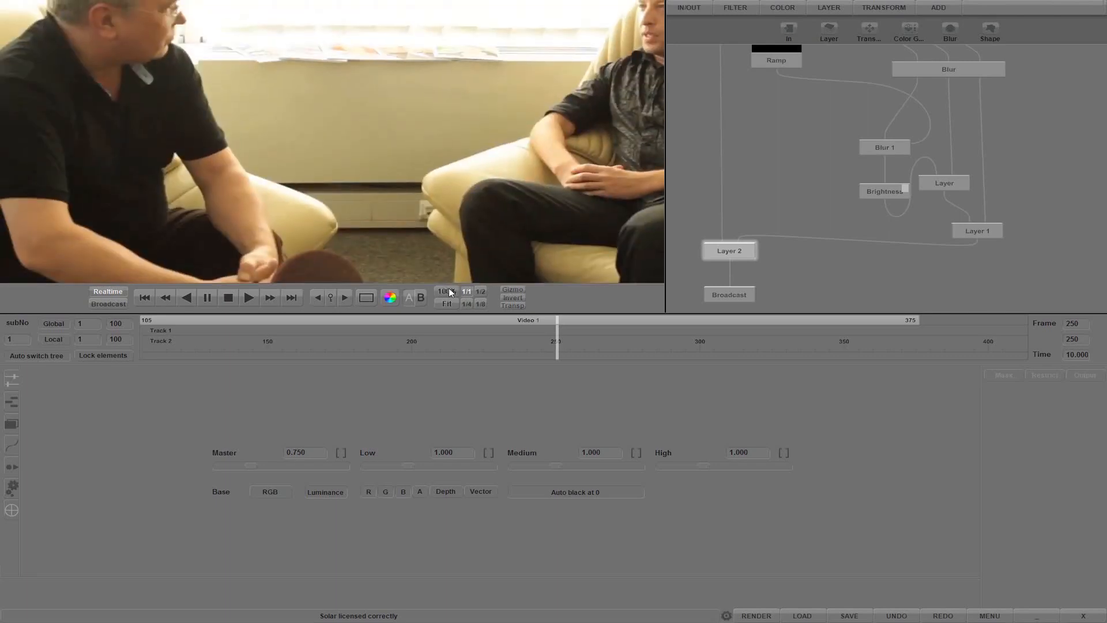
{"action": "left_click_drag", "start_coordinate": [463, 216], "coordinate": [464, 100]}
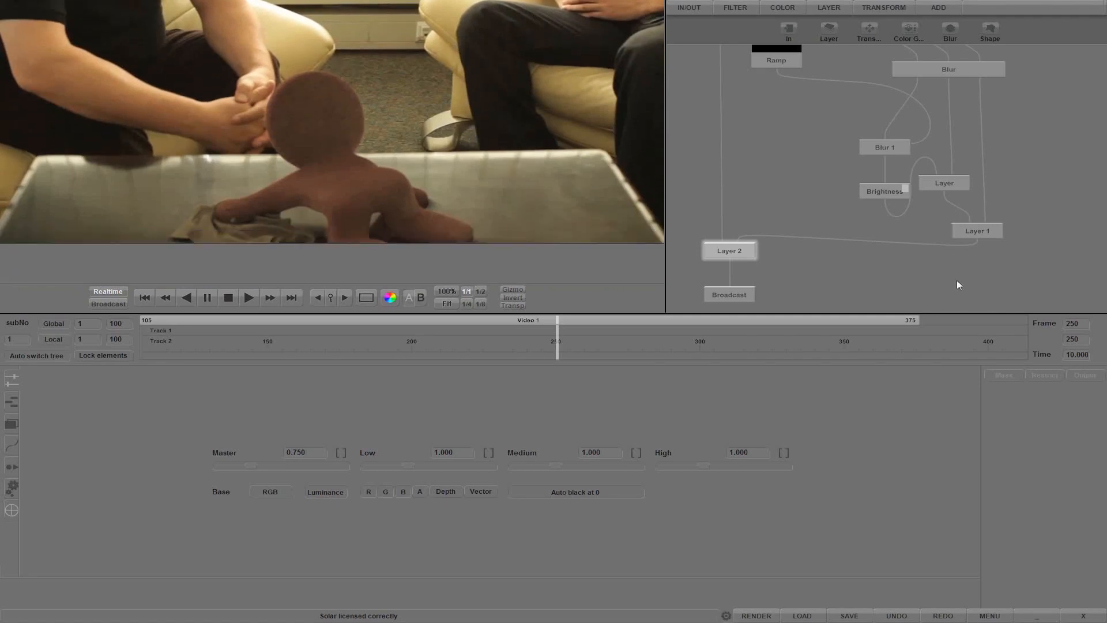
Step: Add a Glow node after Layer 1, and check Layer 1's output in alpha and in color
{"action": "left_click", "coordinate": [981, 229]}
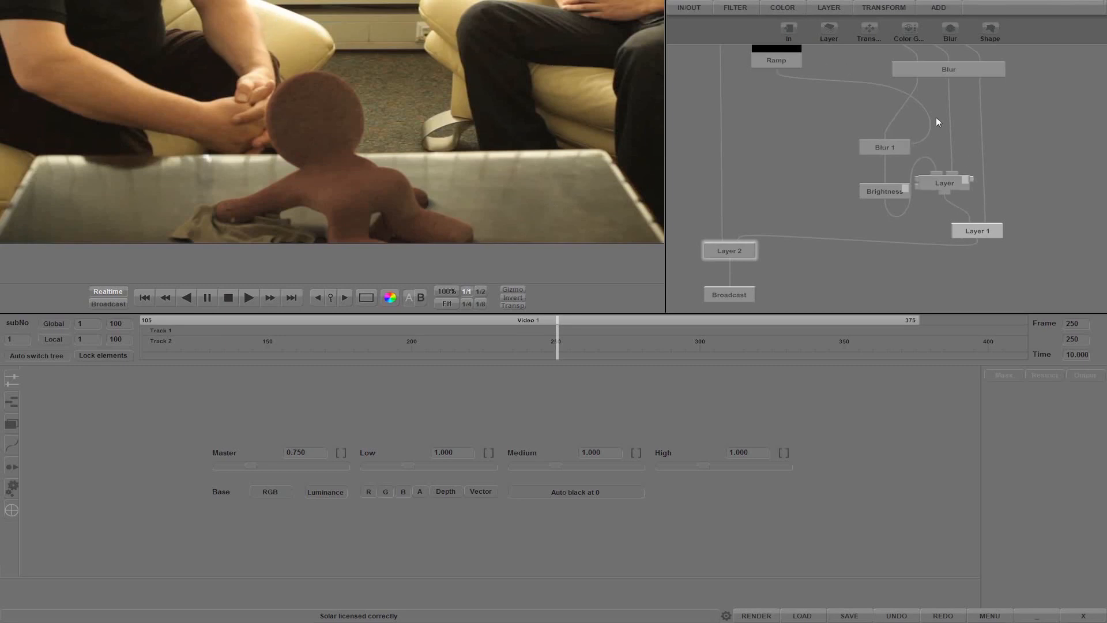
{"action": "left_click", "coordinate": [738, 184]}
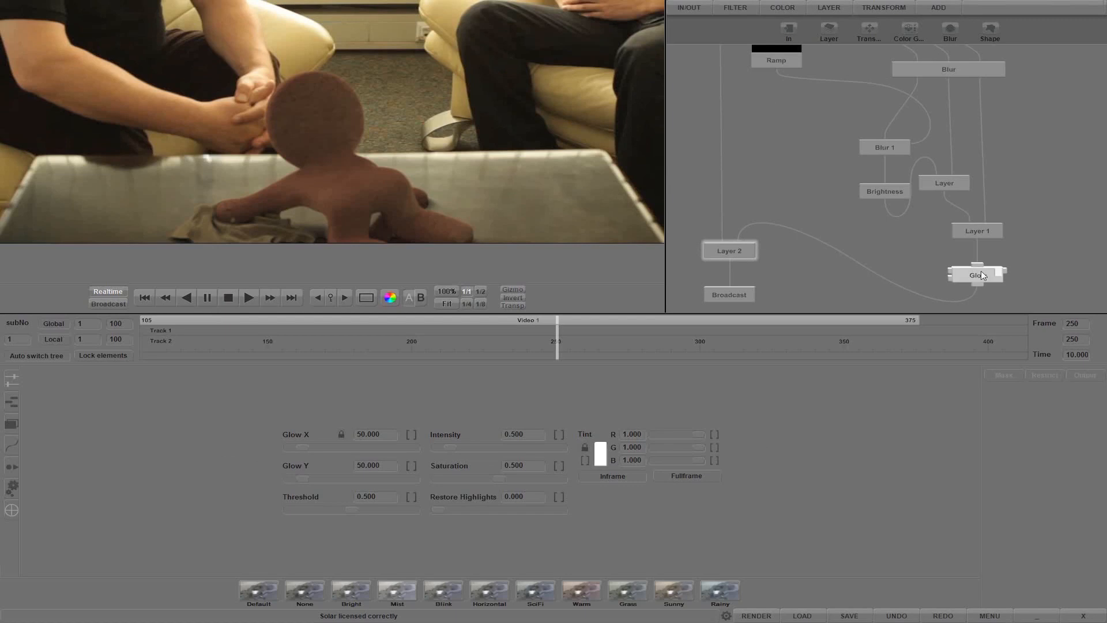
{"action": "left_click", "coordinate": [981, 232]}
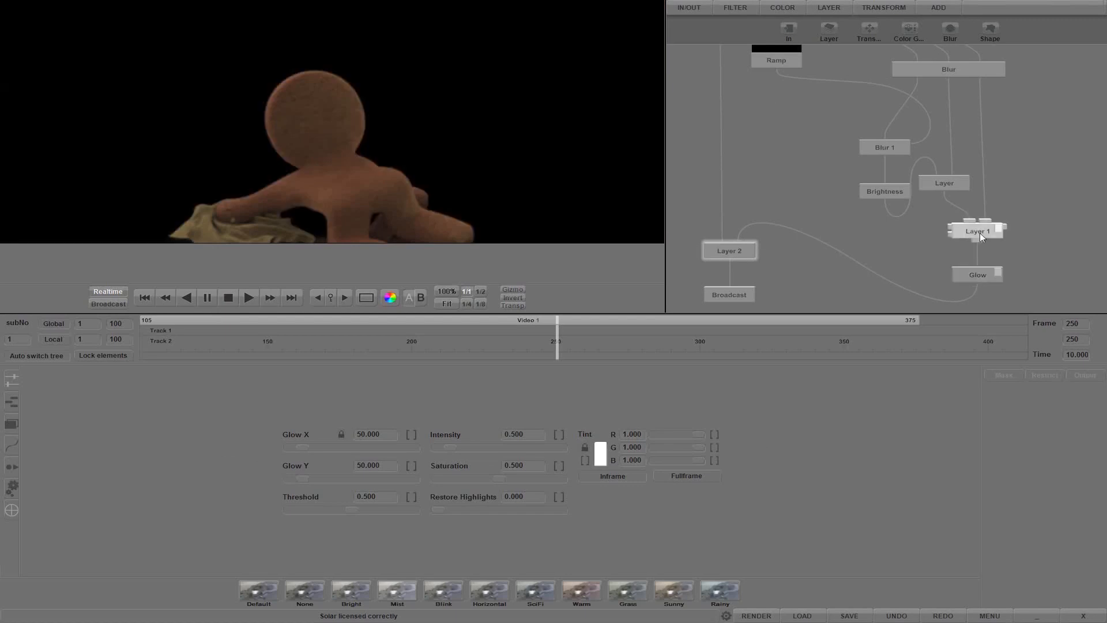
{"action": "left_click", "coordinate": [390, 296]}
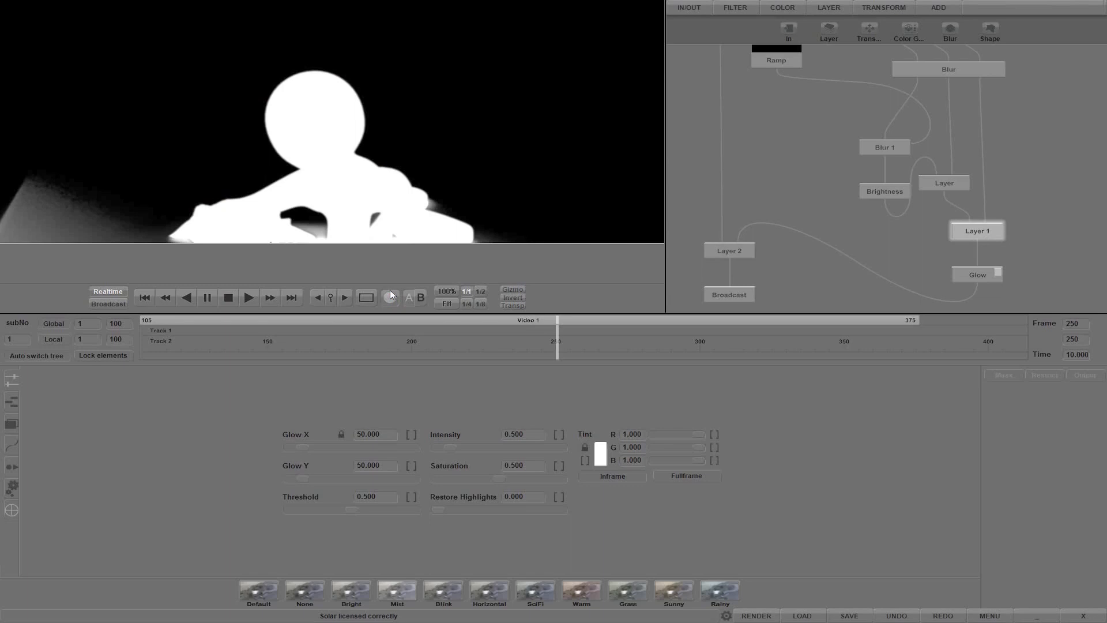
{"action": "left_click", "coordinate": [390, 296]}
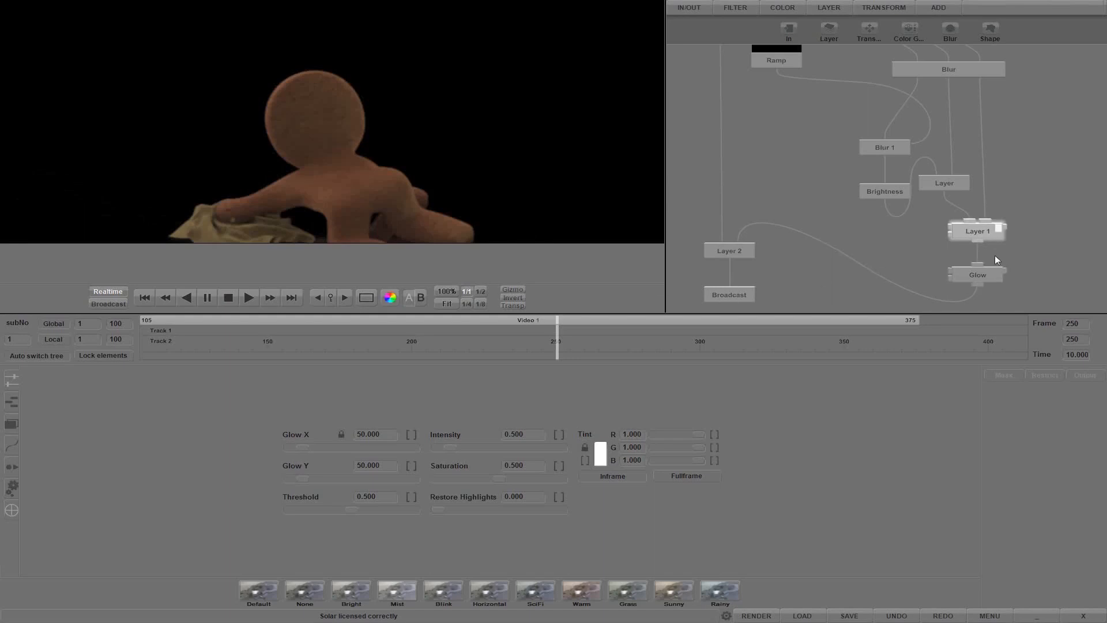
Step: Connect Layer 1's output to Glow's mask input, and move Glow into the chain between Layer 2 and Broadcast
{"action": "left_click", "coordinate": [1005, 268]}
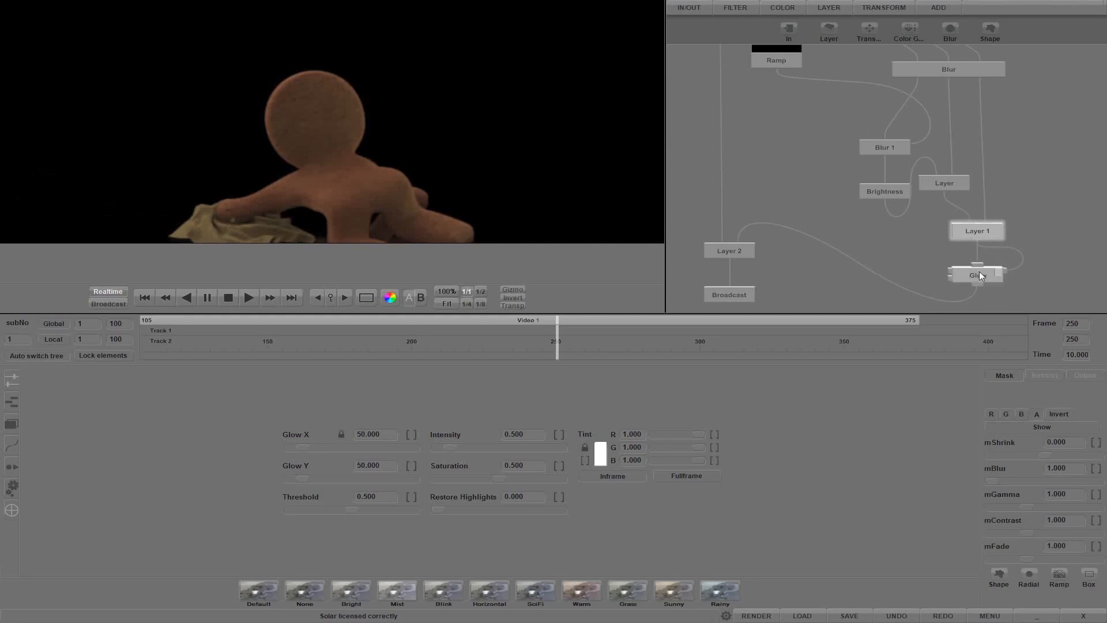
{"action": "left_click", "coordinate": [980, 273]}
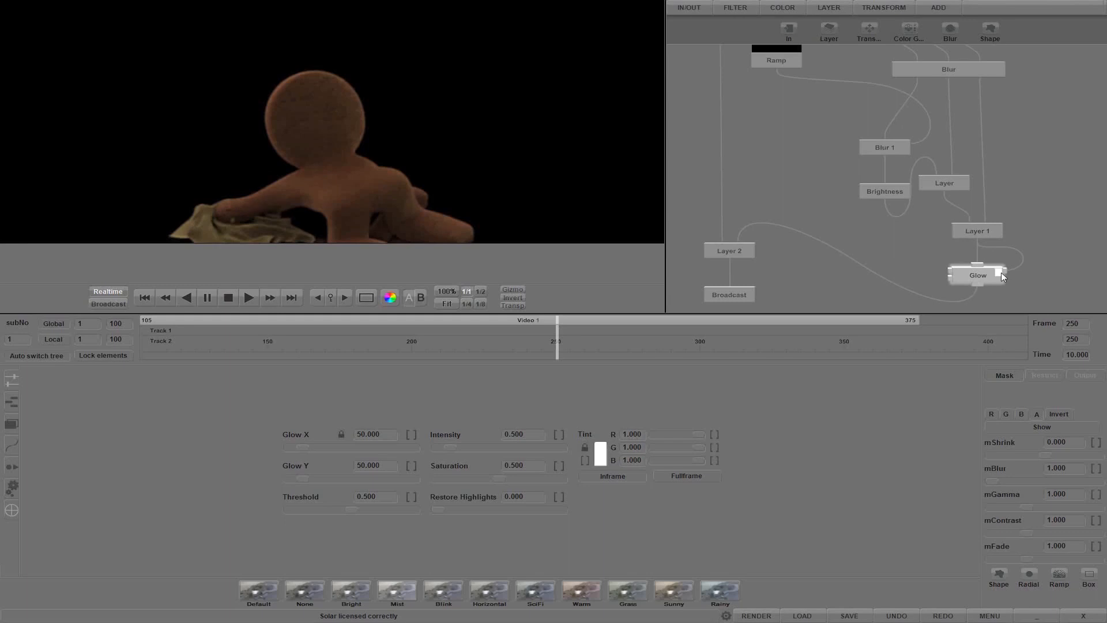
{"action": "scroll", "coordinate": [975, 278], "scroll_direction": "down", "scroll_amount": 1}
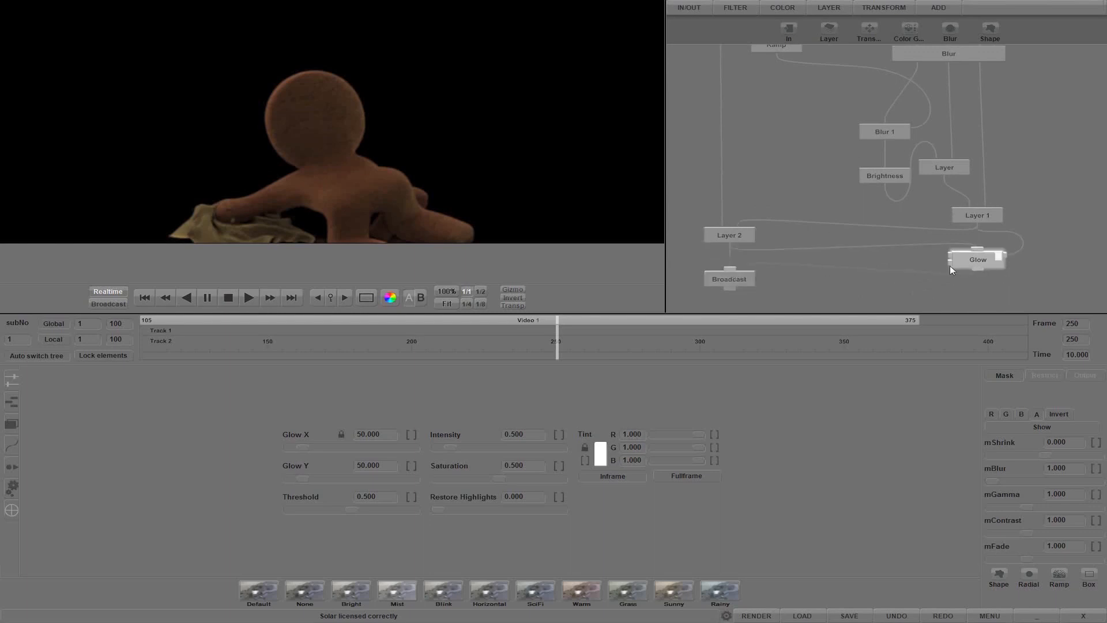
{"action": "left_click_drag", "start_coordinate": [971, 258], "coordinate": [770, 260]}
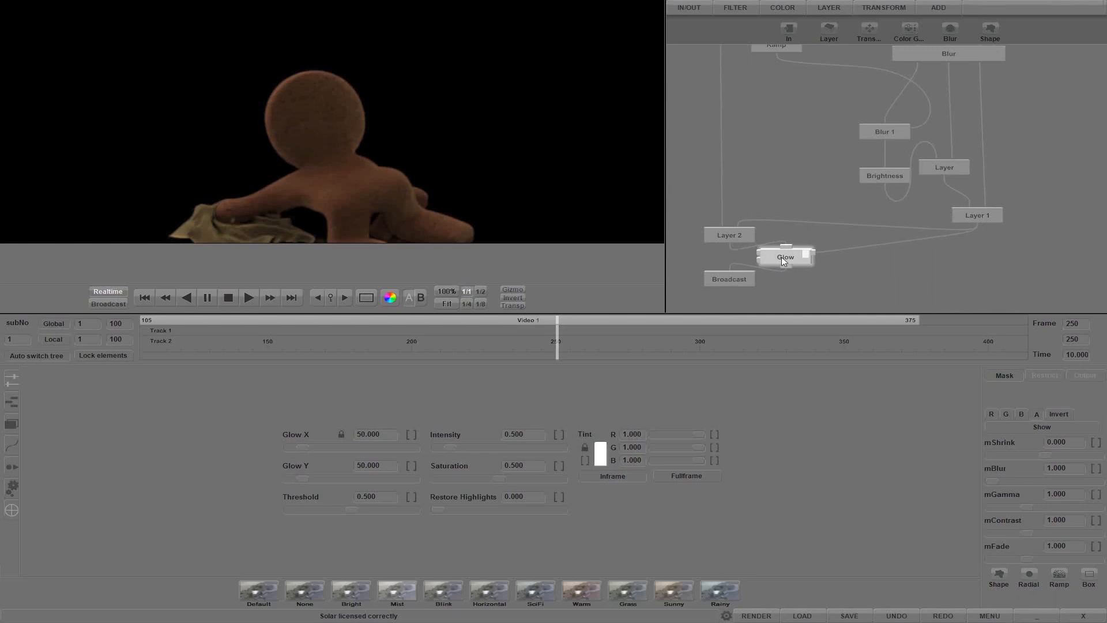
Step: Set the Glow Intensity to 1 and compare the Layer 2 output with the glowed result
{"action": "left_click_drag", "start_coordinate": [523, 433], "coordinate": [513, 434]}
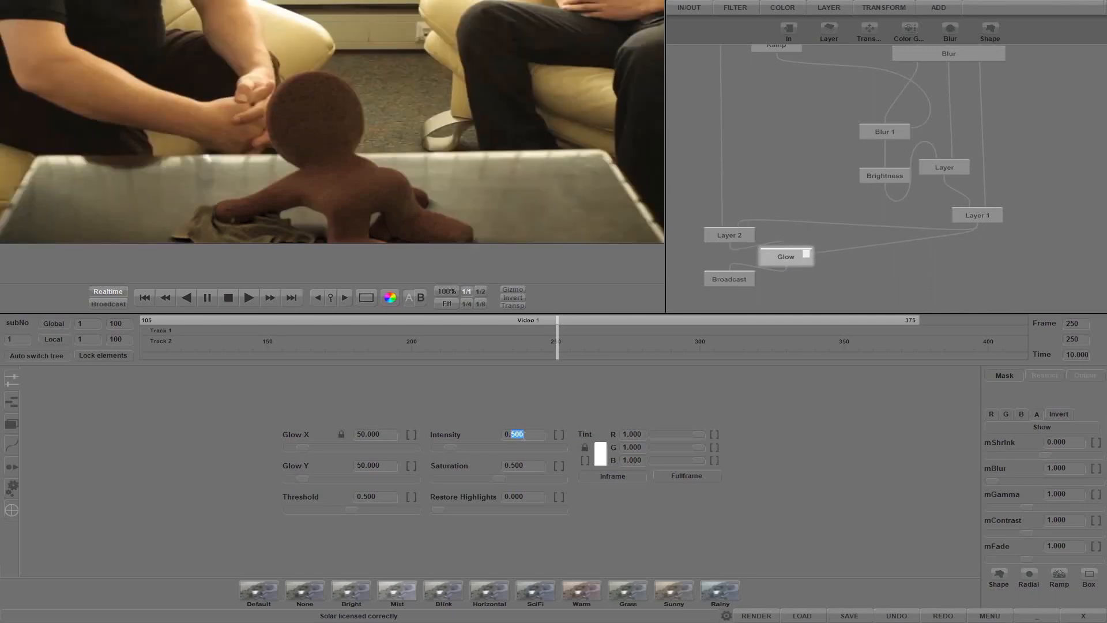
{"action": "left_click_drag", "start_coordinate": [513, 434], "coordinate": [481, 434]}
{"action": "type", "text": "1"}
{"action": "key", "text": "Return"}
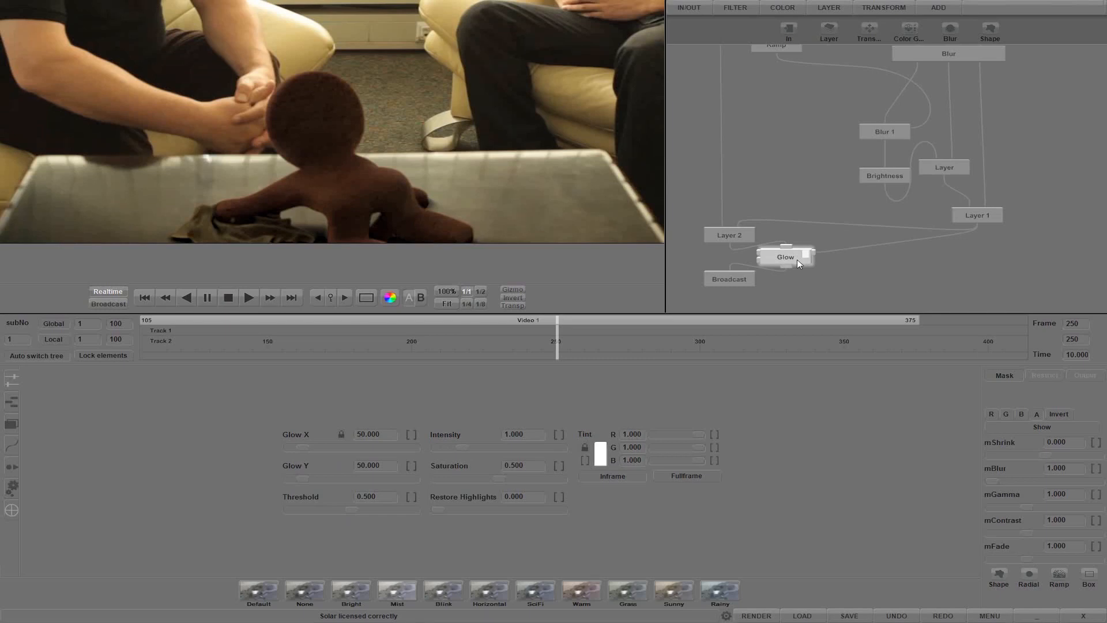
{"action": "left_click", "coordinate": [732, 237]}
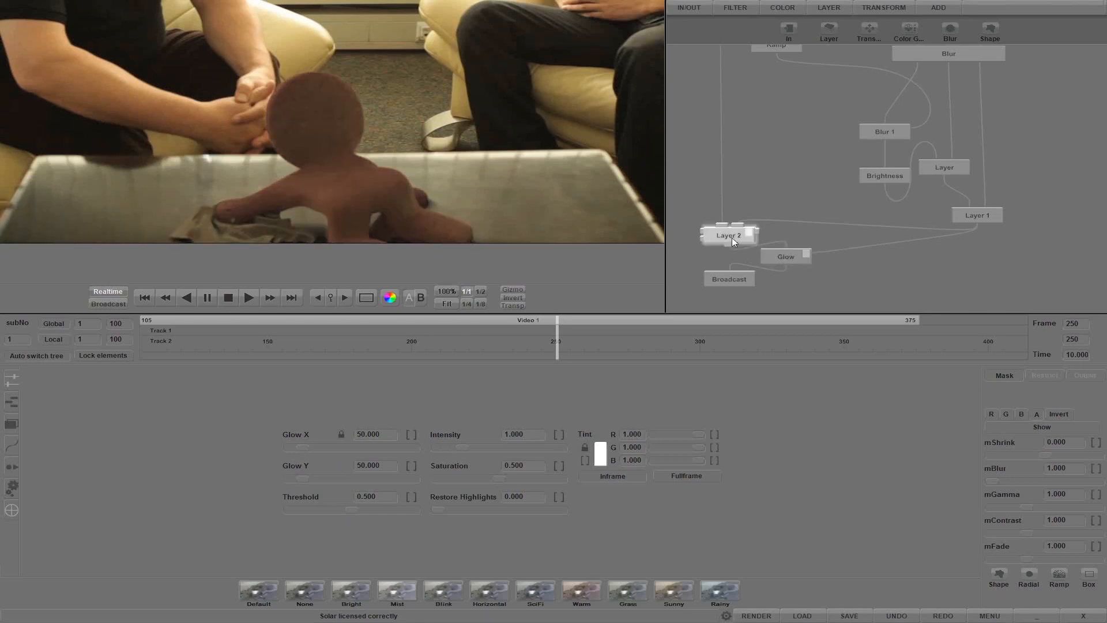
{"action": "left_click", "coordinate": [778, 257]}
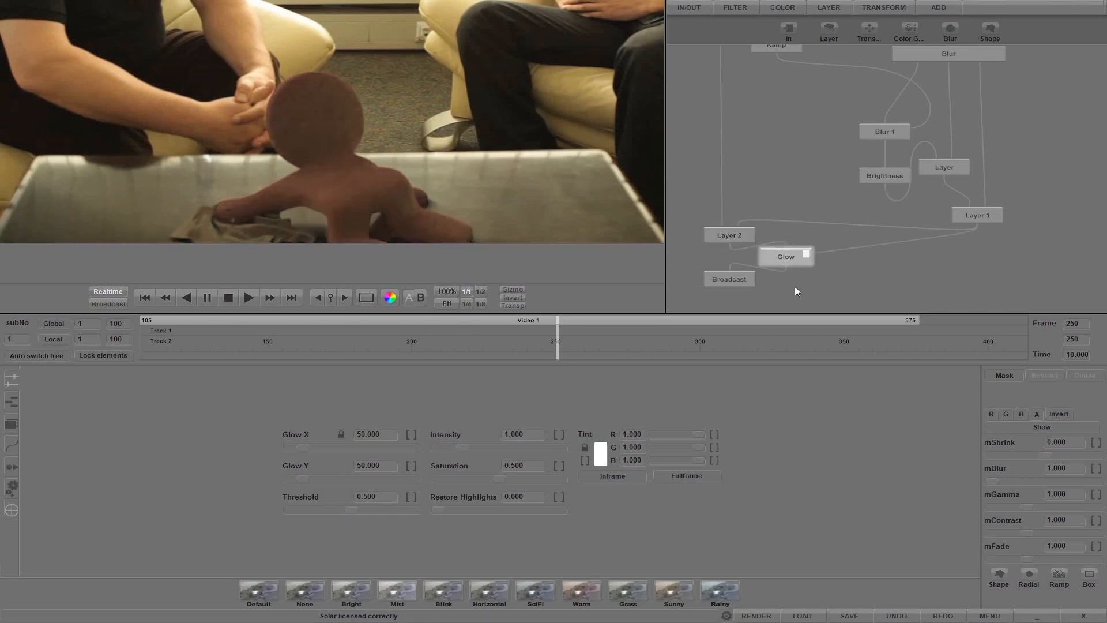
{"action": "left_click", "coordinate": [728, 239]}
{"action": "left_click", "coordinate": [782, 258]}
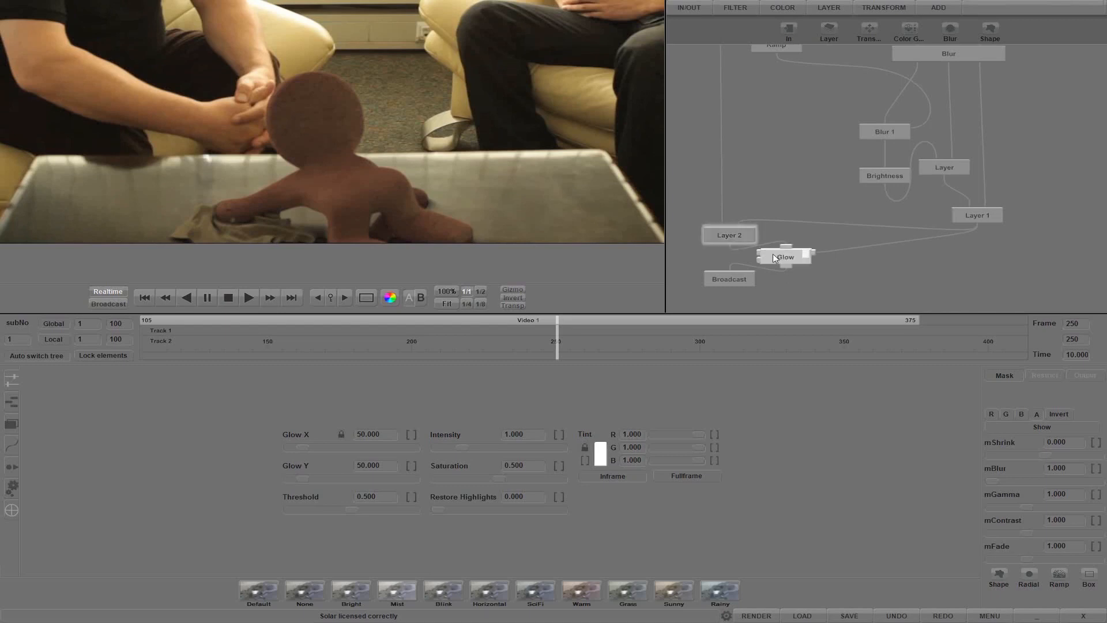
Step: Try a Glow Intensity of 5 and compare the outputs of Layer 1, Layer 2 and Glow
{"action": "left_click", "coordinate": [512, 435]}
{"action": "type", "text": "5"}
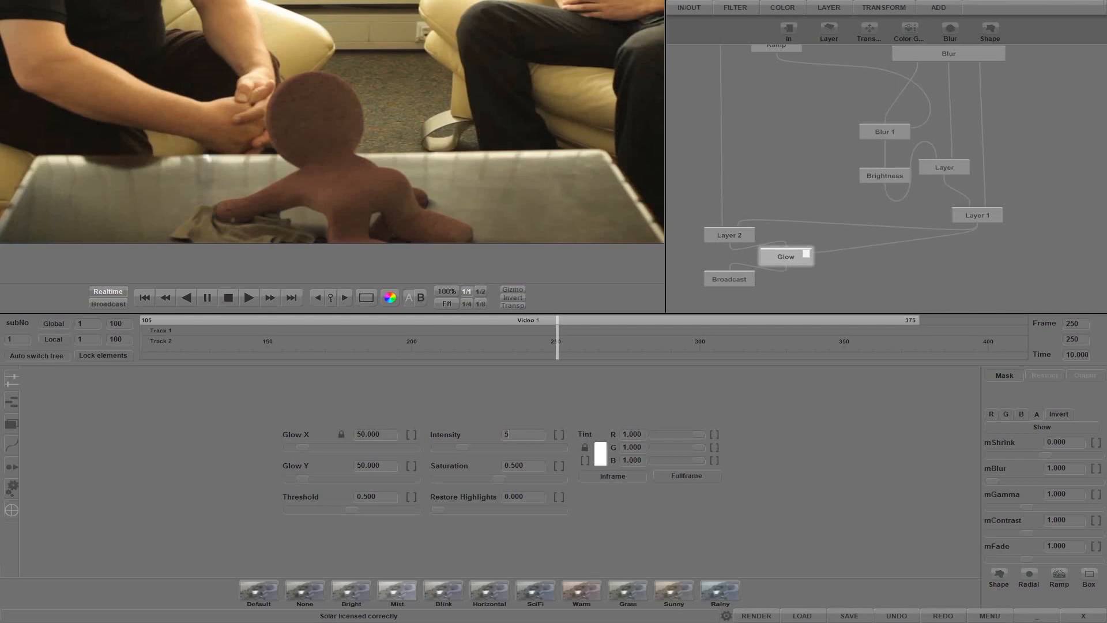
{"action": "key", "text": "Return"}
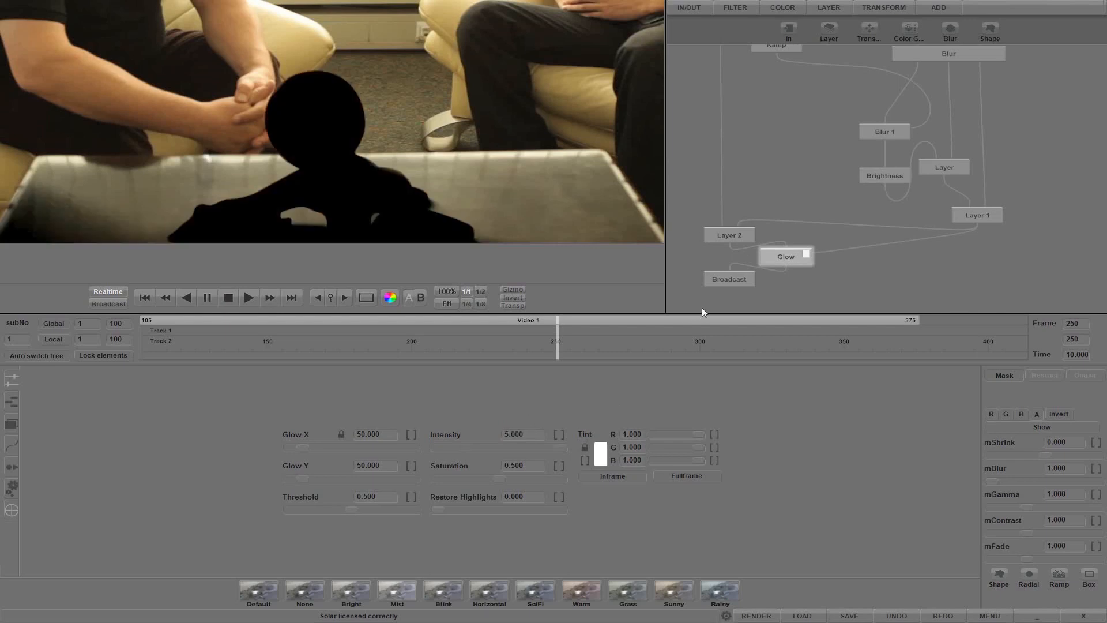
{"action": "left_click", "coordinate": [966, 216]}
{"action": "left_click", "coordinate": [789, 252]}
{"action": "left_click", "coordinate": [731, 239]}
{"action": "left_click", "coordinate": [782, 257]}
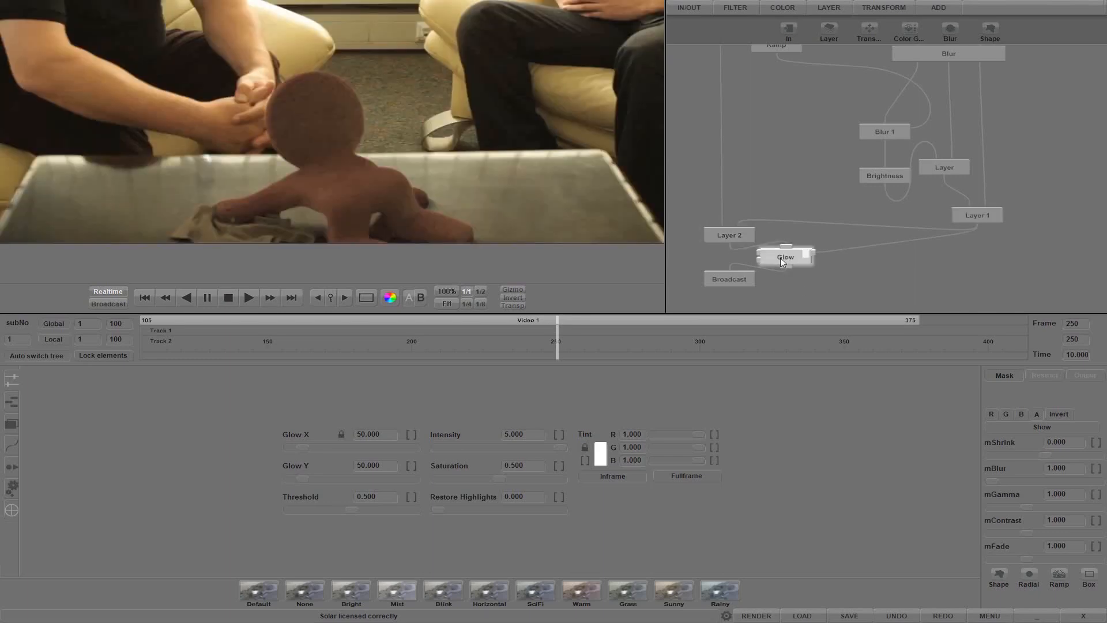
Step: Move Layer 2 up, insert a Byte node between it and Glow, and open Glow's settings
{"action": "left_click_drag", "start_coordinate": [741, 238], "coordinate": [738, 205]}
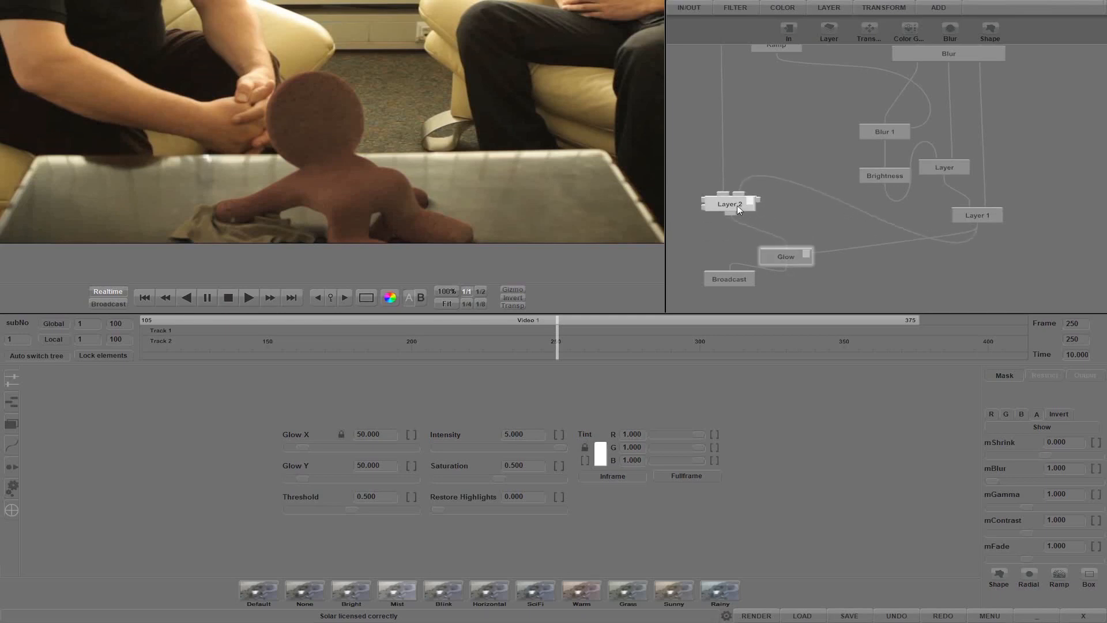
{"action": "left_click", "coordinate": [835, 45]}
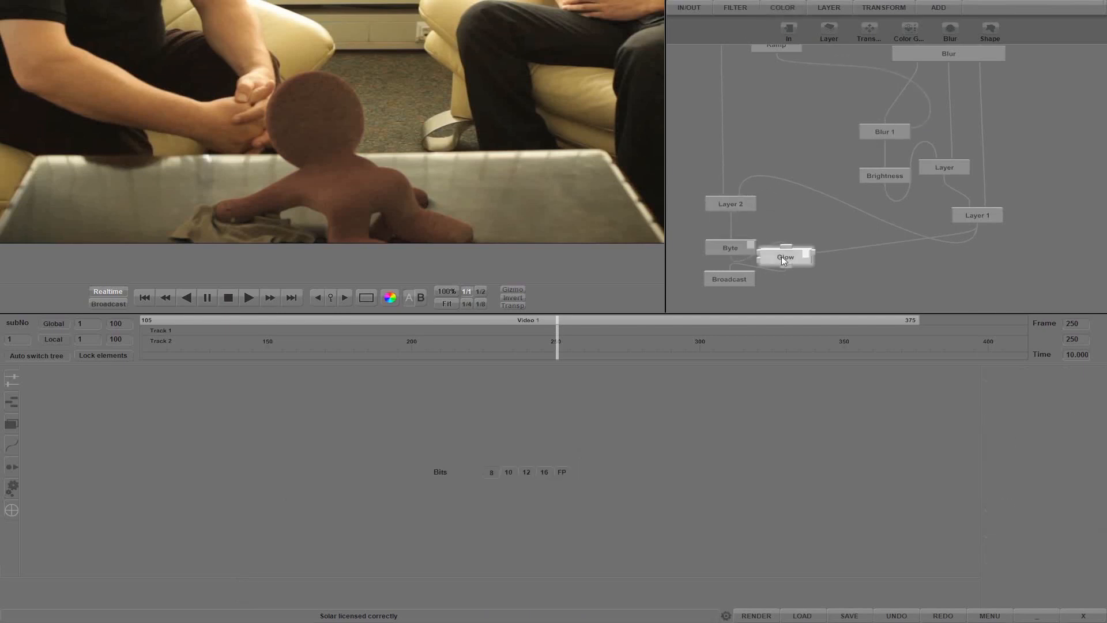
{"action": "left_click", "coordinate": [802, 253]}
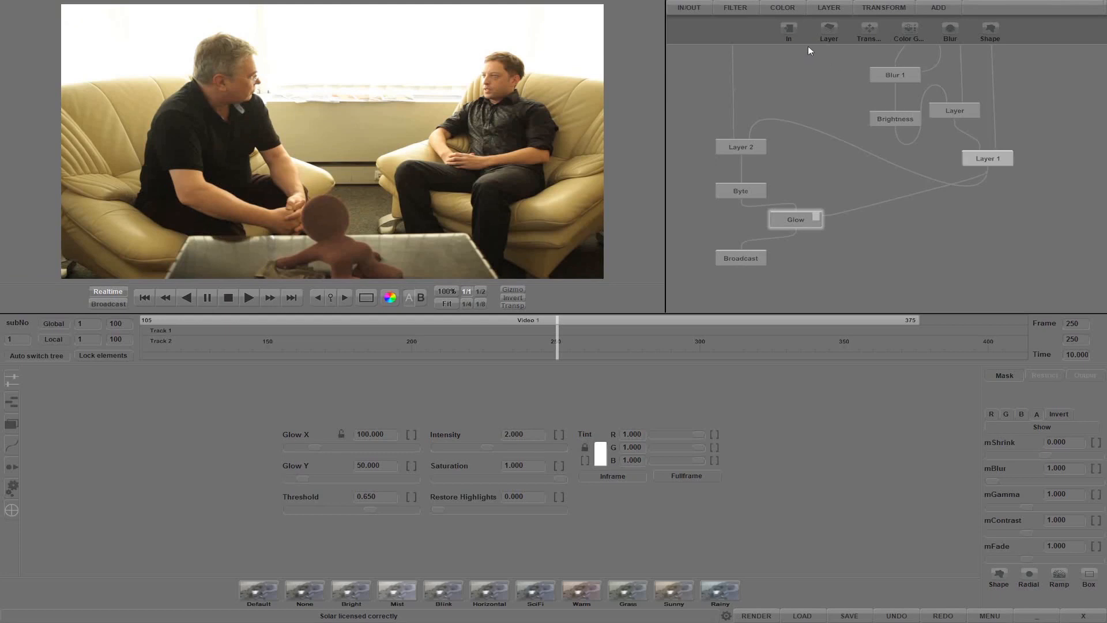
Step: Add a Defocus node after Layer 1 and keyframe its Strength X and Strength Y at 0 on frame 300
{"action": "left_click", "coordinate": [836, 69]}
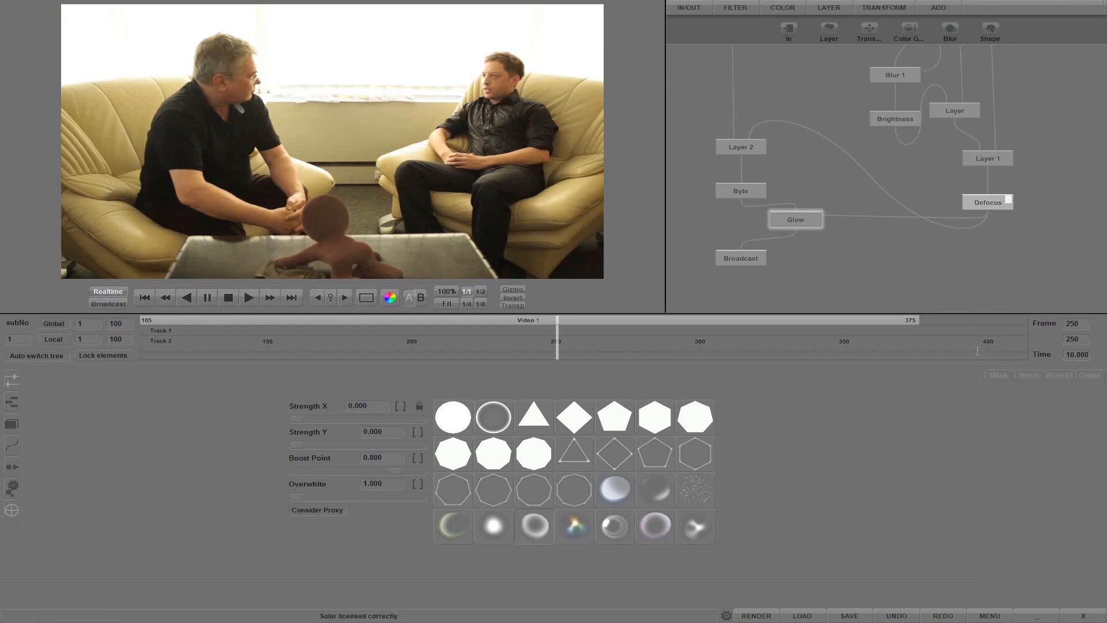
{"action": "double_click", "coordinate": [1072, 323]}
{"action": "type", "text": "300"}
{"action": "key", "text": "Return"}
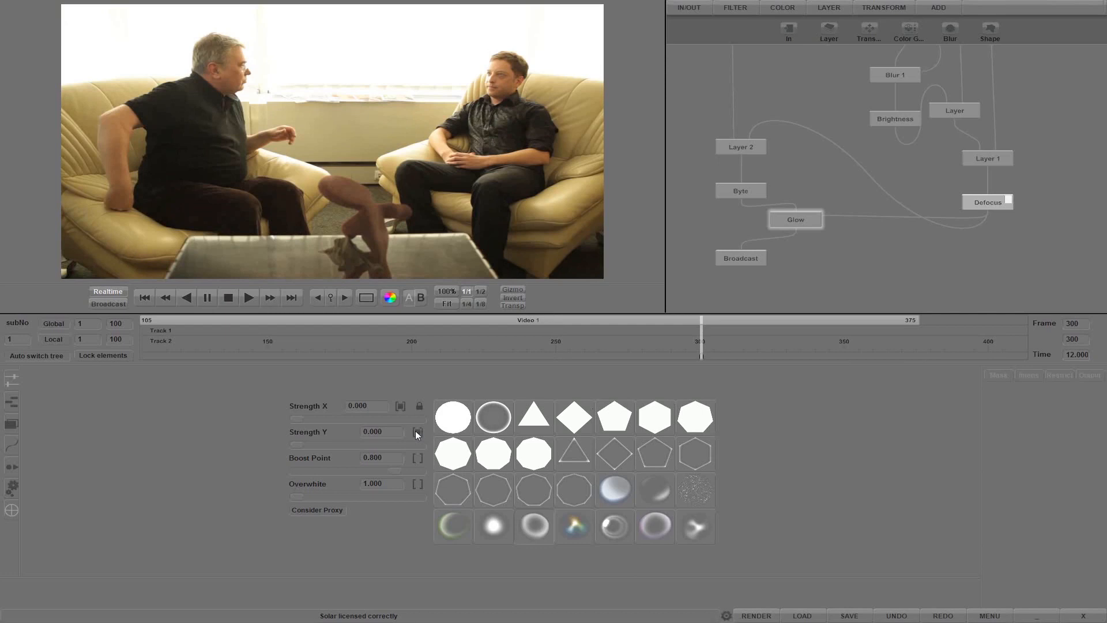
Step: Check frame 375, then set Defocus Strength X and Strength Y to 30 on frame 360
{"action": "double_click", "coordinate": [1068, 324]}
{"action": "type", "text": "375"}
{"action": "key", "text": "Return"}
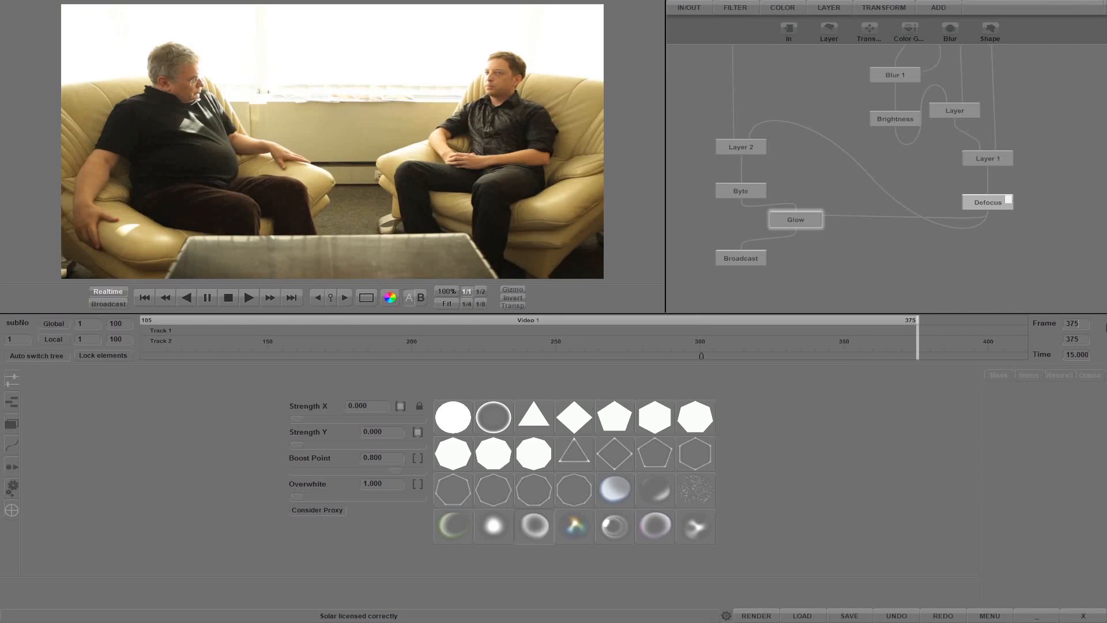
{"action": "double_click", "coordinate": [1083, 323]}
{"action": "type", "text": "360"}
{"action": "key", "text": "Return"}
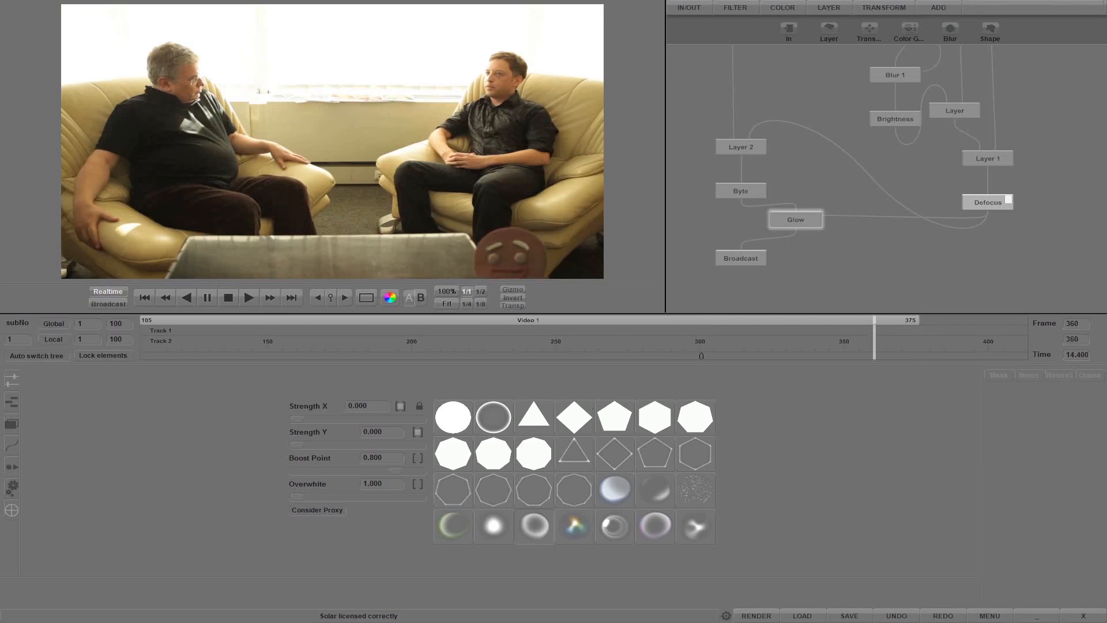
{"action": "left_click_drag", "start_coordinate": [369, 407], "coordinate": [344, 407]}
{"action": "type", "text": "30"}
{"action": "key", "text": "Return"}
{"action": "left_click_drag", "start_coordinate": [390, 432], "coordinate": [338, 431]}
{"action": "type", "text": "3"}
{"action": "key", "text": "Return"}
Step: Set Defocus Strength X and Strength Y to 20 on frame 360, inspecting both strength curves in the curve editor in between
{"action": "left_click_drag", "start_coordinate": [375, 406], "coordinate": [326, 405]}
{"action": "type", "text": "20"}
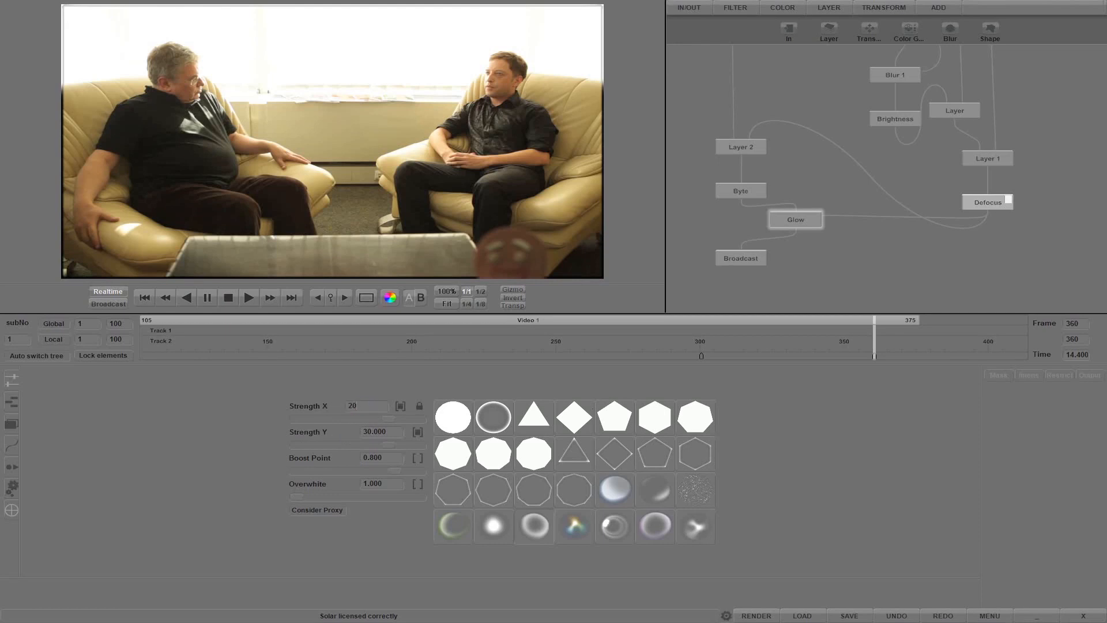
{"action": "key", "text": "Return"}
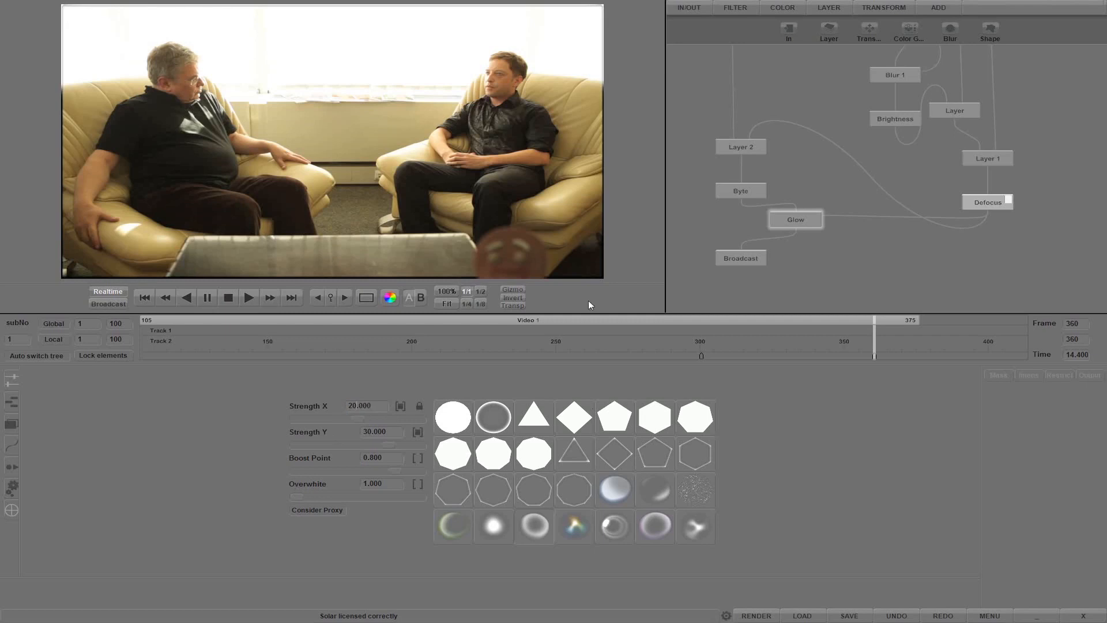
{"action": "left_click", "coordinate": [16, 445]}
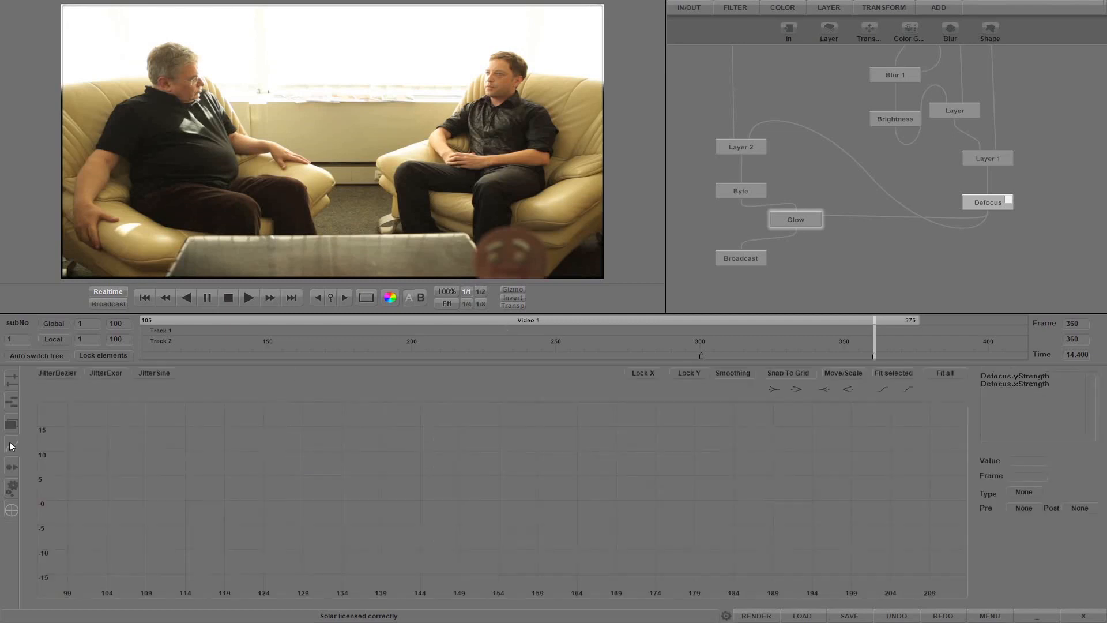
{"action": "left_click", "coordinate": [1010, 386]}
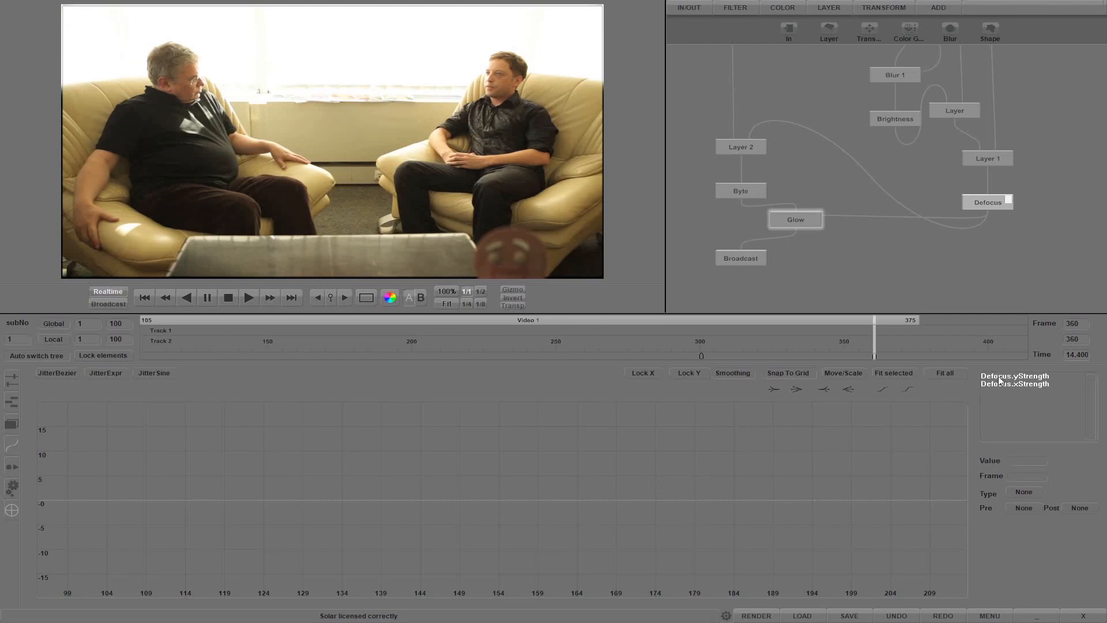
{"action": "left_click", "coordinate": [946, 372]}
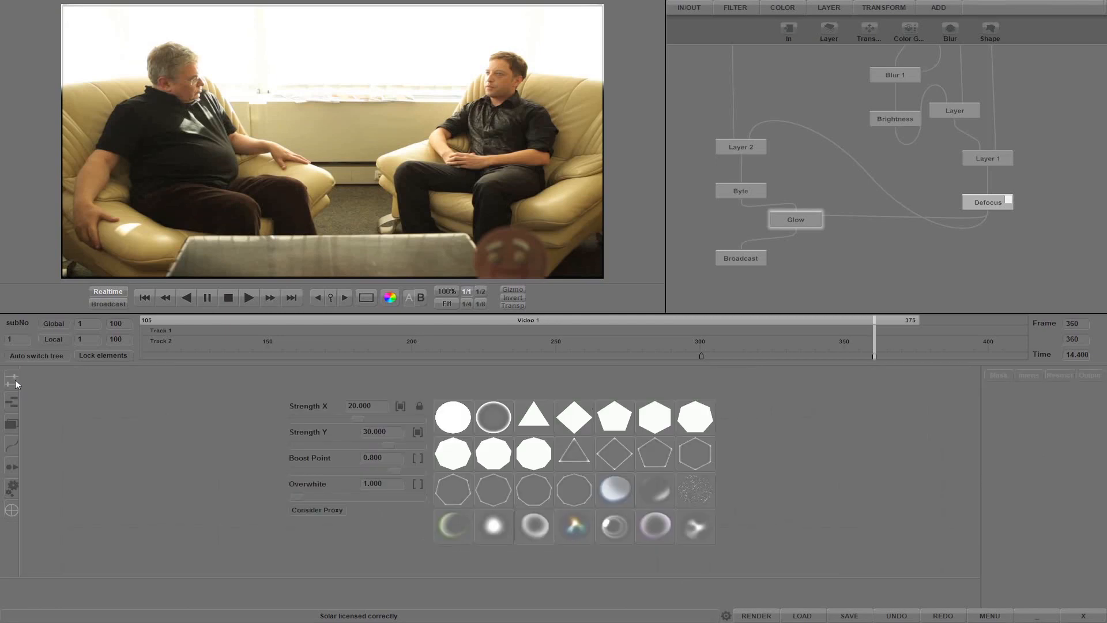
{"action": "left_click_drag", "start_coordinate": [396, 432], "coordinate": [345, 434]}
{"action": "type", "text": "20"}
{"action": "key", "text": "Return"}
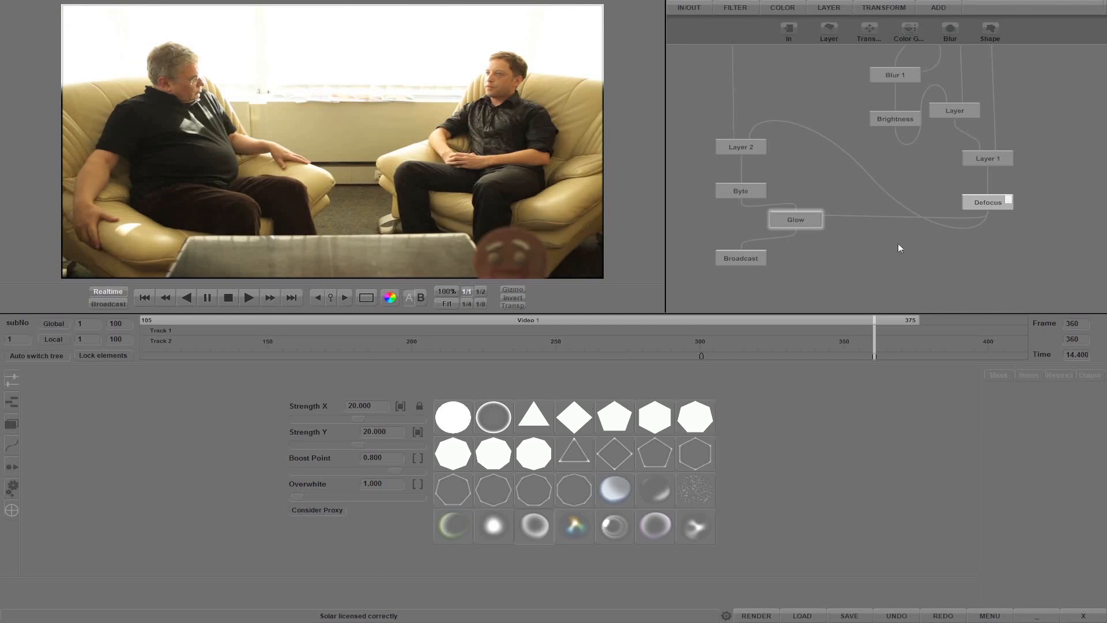
Step: Insert a Set BG Color node between Layer 1 and Defocus, and space out the Broadcast and Glow nodes
{"action": "left_click", "coordinate": [983, 162]}
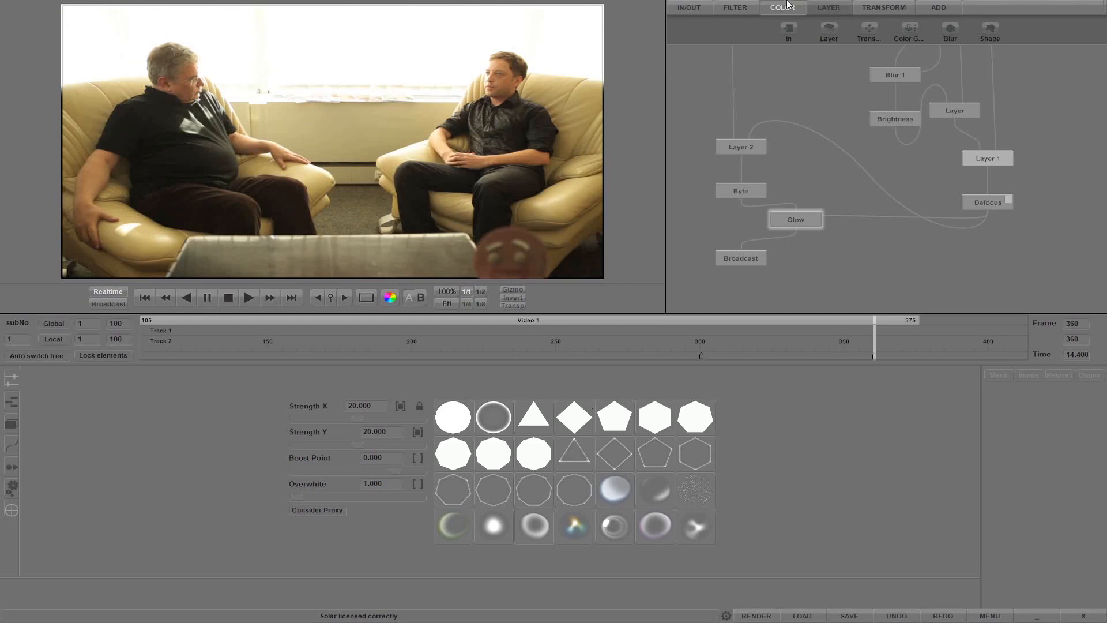
{"action": "left_click", "coordinate": [902, 376]}
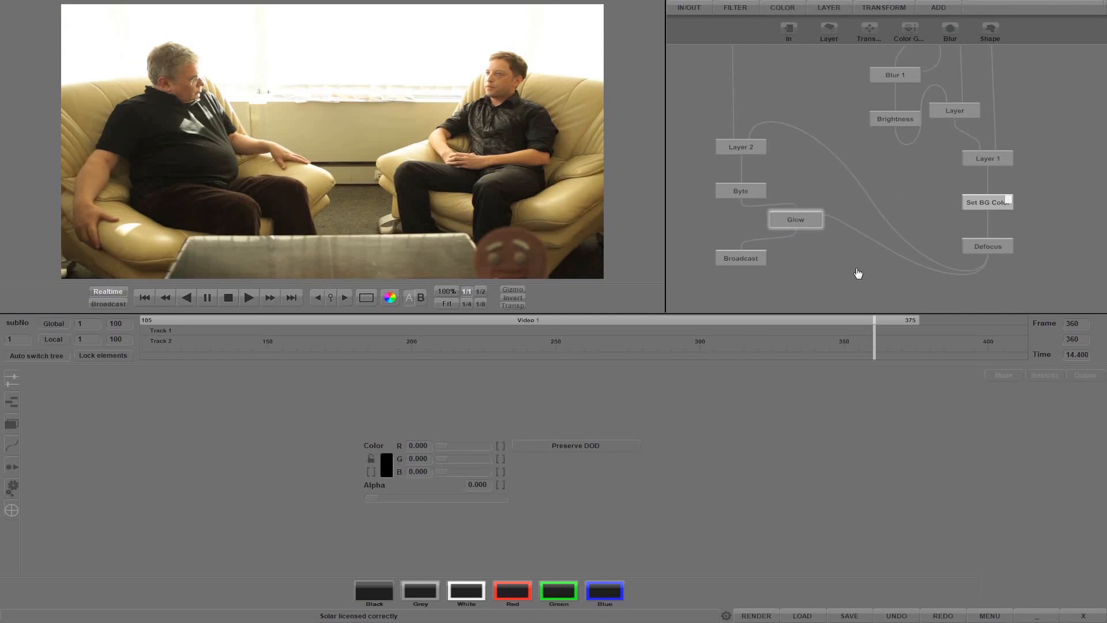
{"action": "left_click_drag", "start_coordinate": [858, 273], "coordinate": [868, 218]}
{"action": "left_click_drag", "start_coordinate": [762, 208], "coordinate": [758, 259]}
{"action": "left_click_drag", "start_coordinate": [812, 165], "coordinate": [792, 175]}
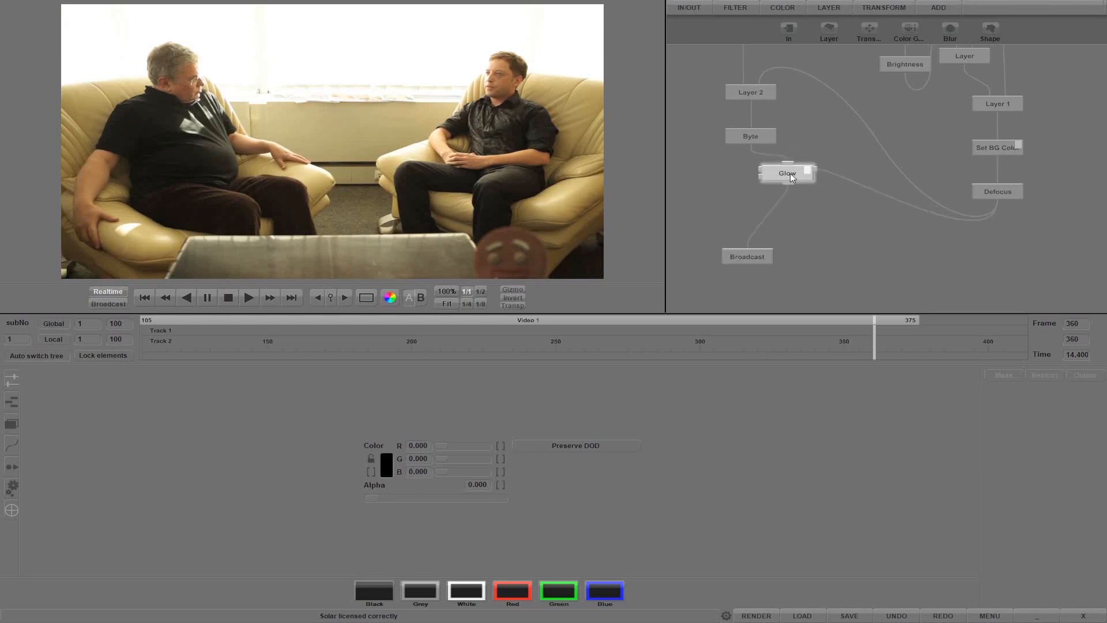
Step: Add a Color Grade node between Glow and Broadcast and apply the Silence preset to it
{"action": "left_click", "coordinate": [907, 28]}
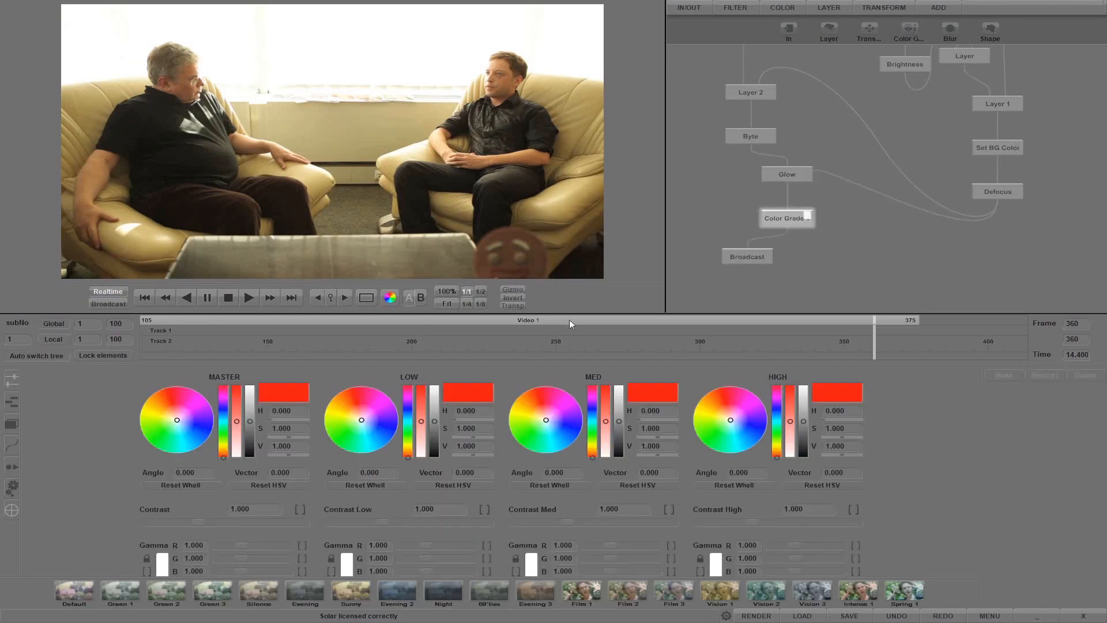
{"action": "left_click", "coordinate": [261, 590]}
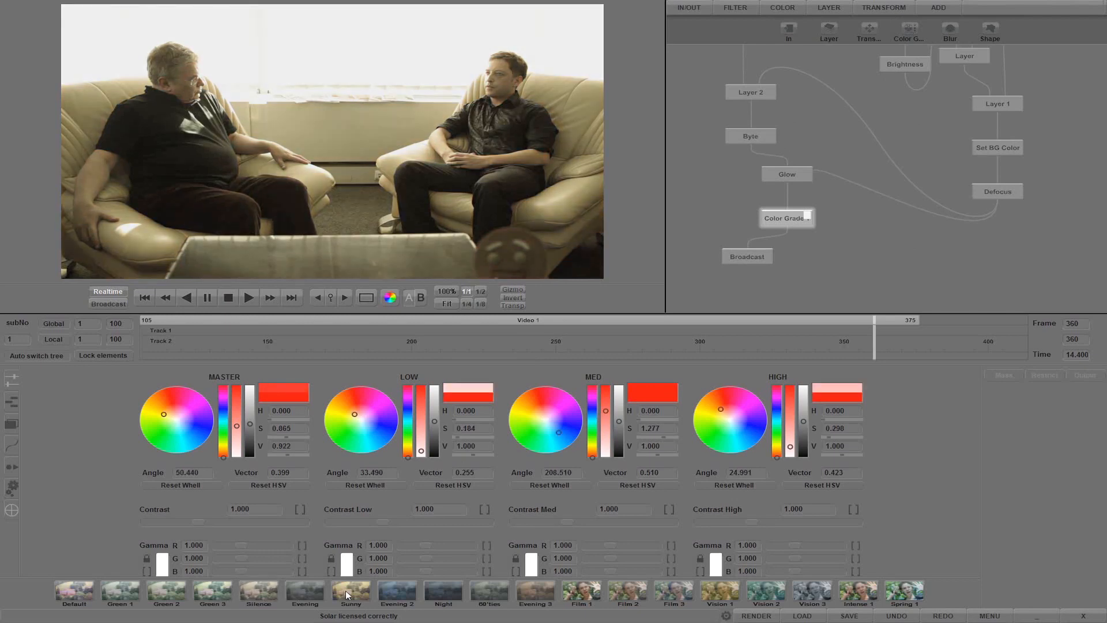
Step: Try out the Film 1, Vision 3 and Spring 1 presets on the Color Grade node
{"action": "left_click", "coordinate": [583, 589]}
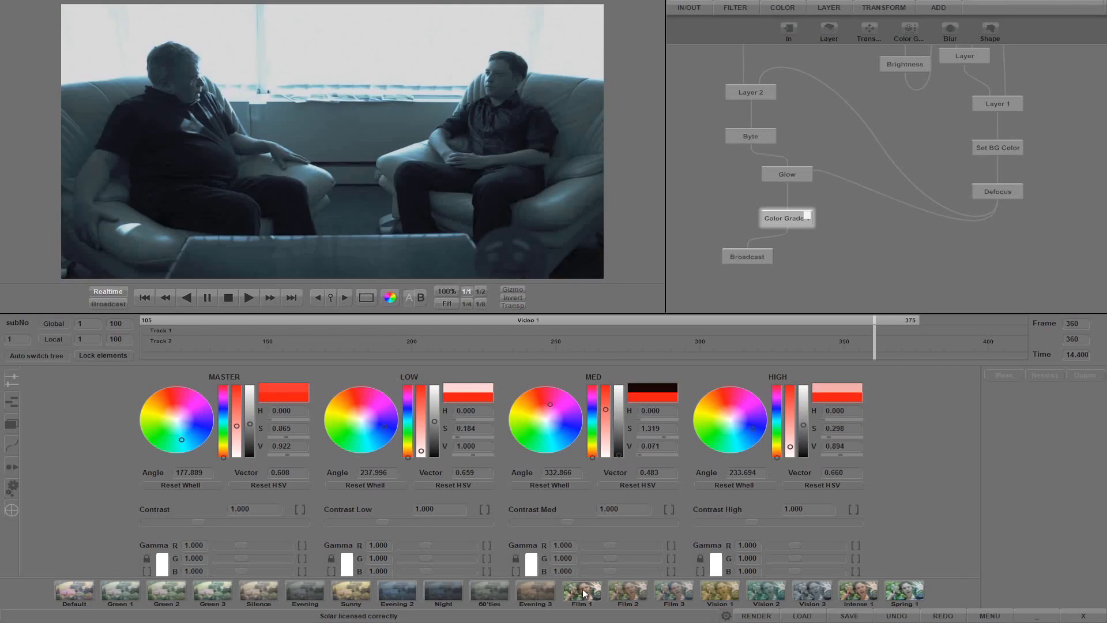
{"action": "left_click", "coordinate": [599, 590]}
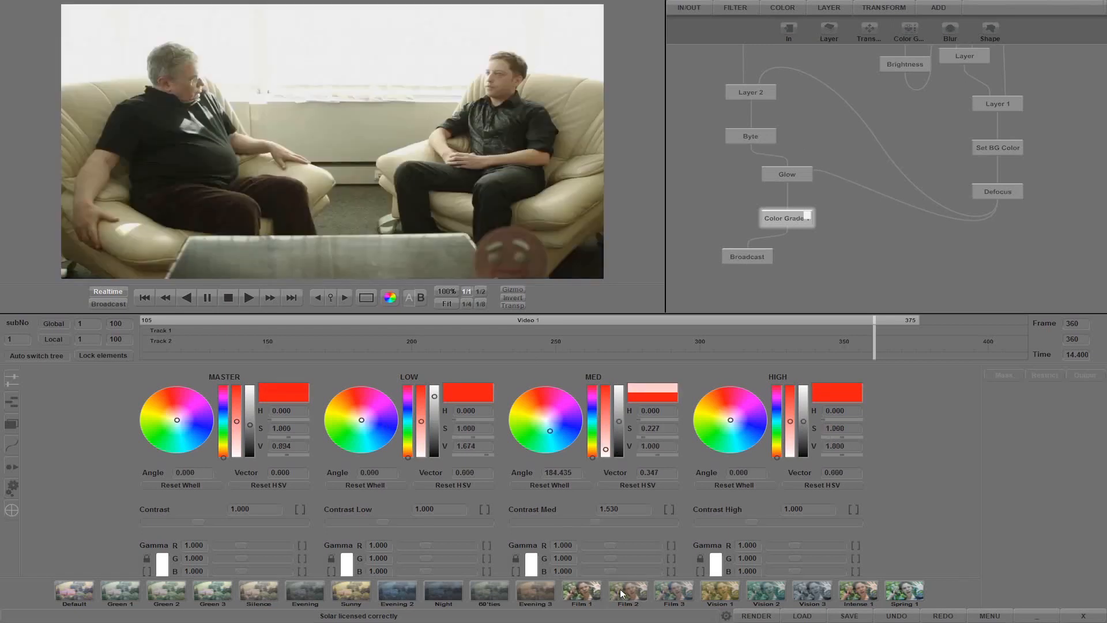
{"action": "left_click", "coordinate": [811, 590]}
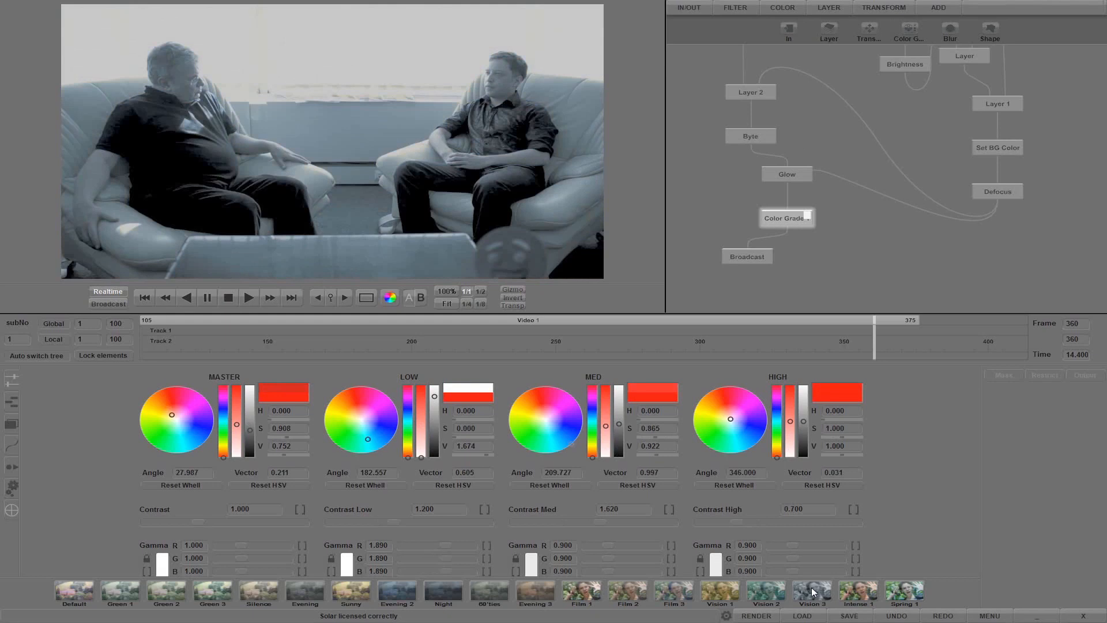
{"action": "left_click", "coordinate": [897, 594]}
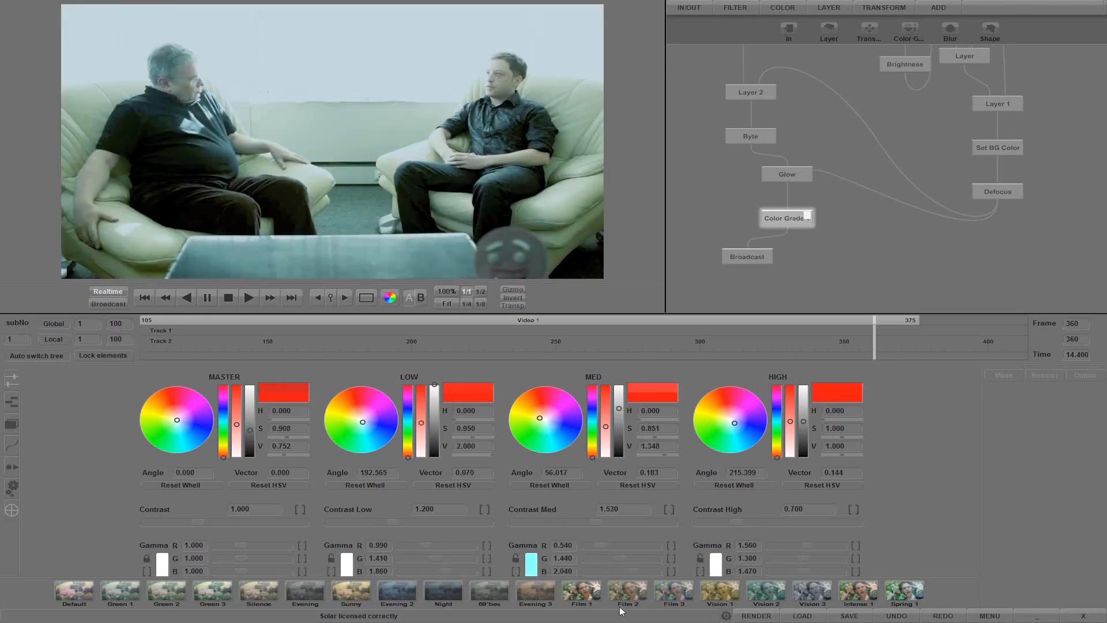
Step: Apply the Evening 2 preset, set Med V to 0.922, and shift the Master wheel to angle 206.365 and Low wheel to 223.653
{"action": "left_click", "coordinate": [405, 593]}
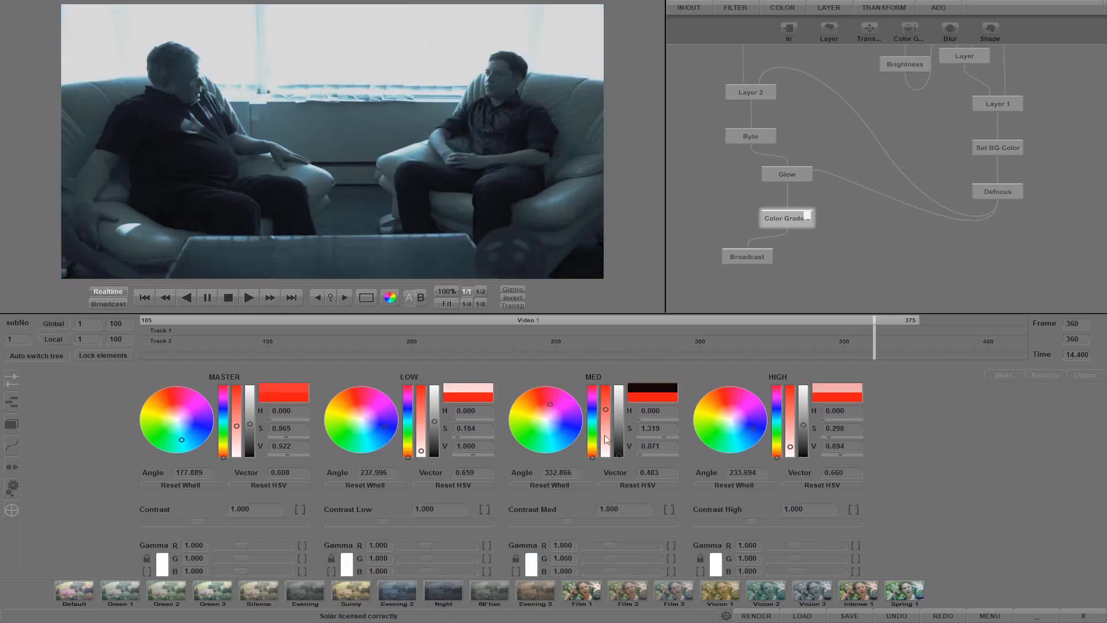
{"action": "left_click_drag", "start_coordinate": [619, 453], "coordinate": [620, 423]}
{"action": "left_click", "coordinate": [378, 431]}
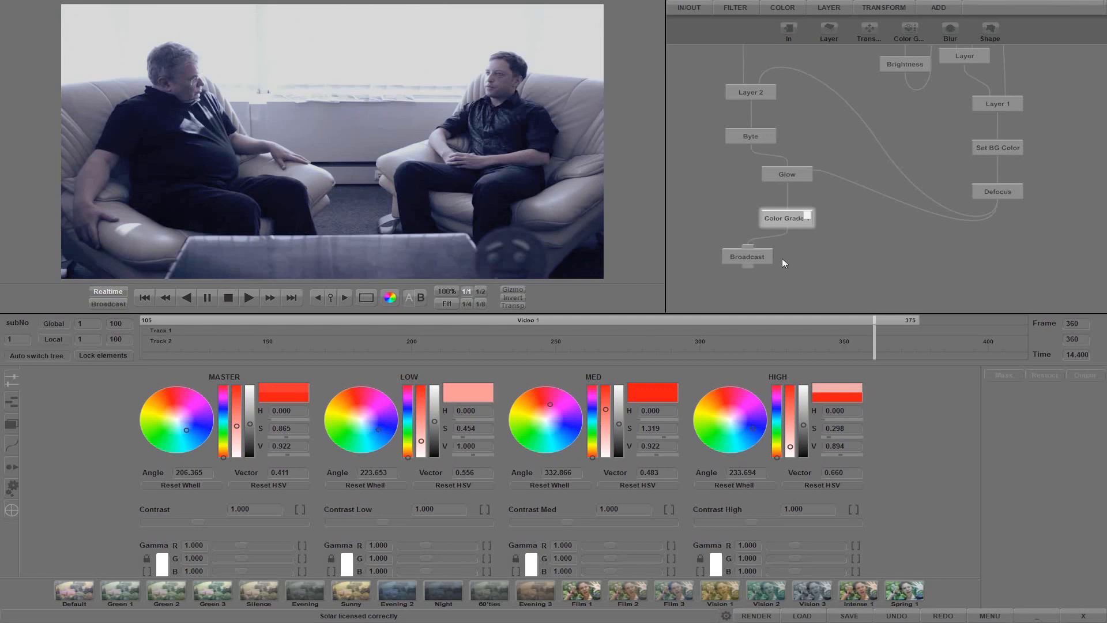
Step: Insert a second Color Grade node between the first one and Broadcast, and attach a Radial mask to it
{"action": "left_click_drag", "start_coordinate": [790, 258], "coordinate": [757, 193]}
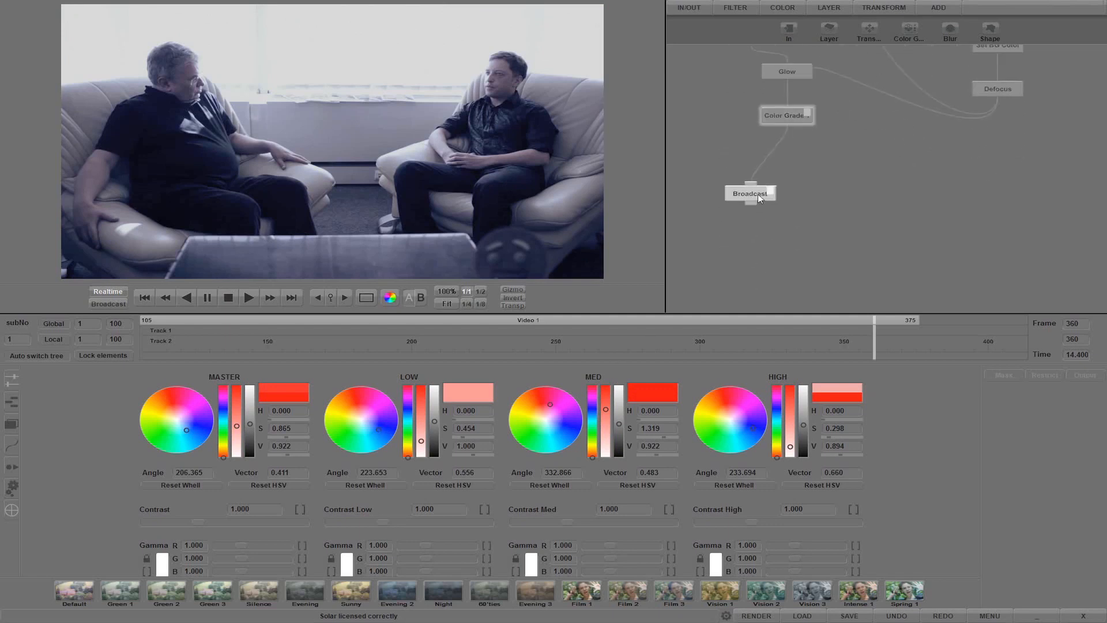
{"action": "left_click", "coordinate": [904, 30]}
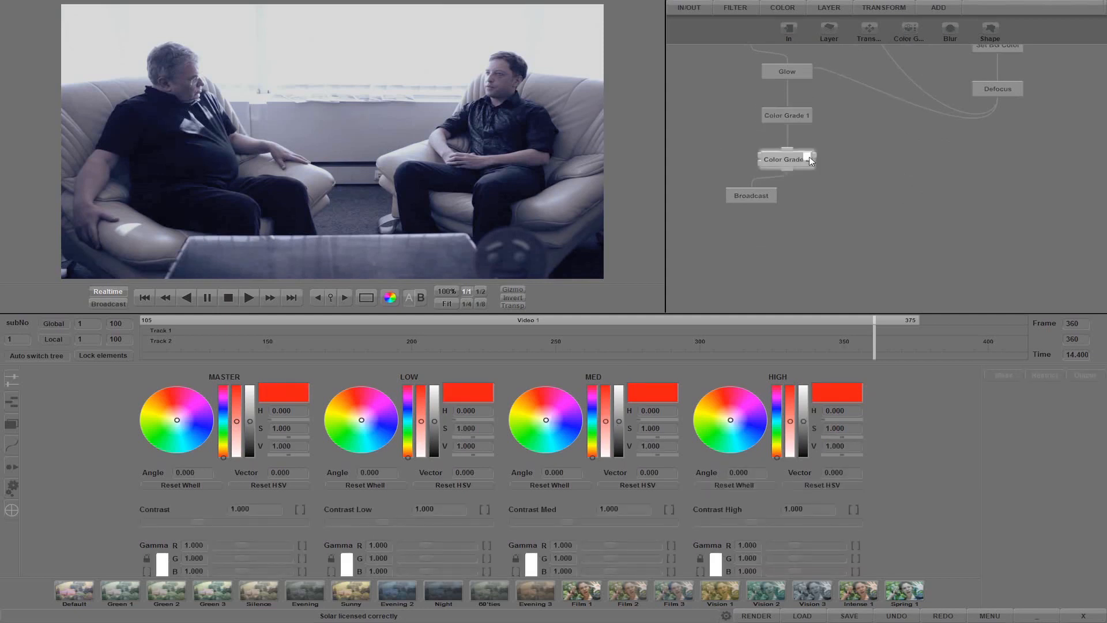
{"action": "left_click", "coordinate": [1001, 377]}
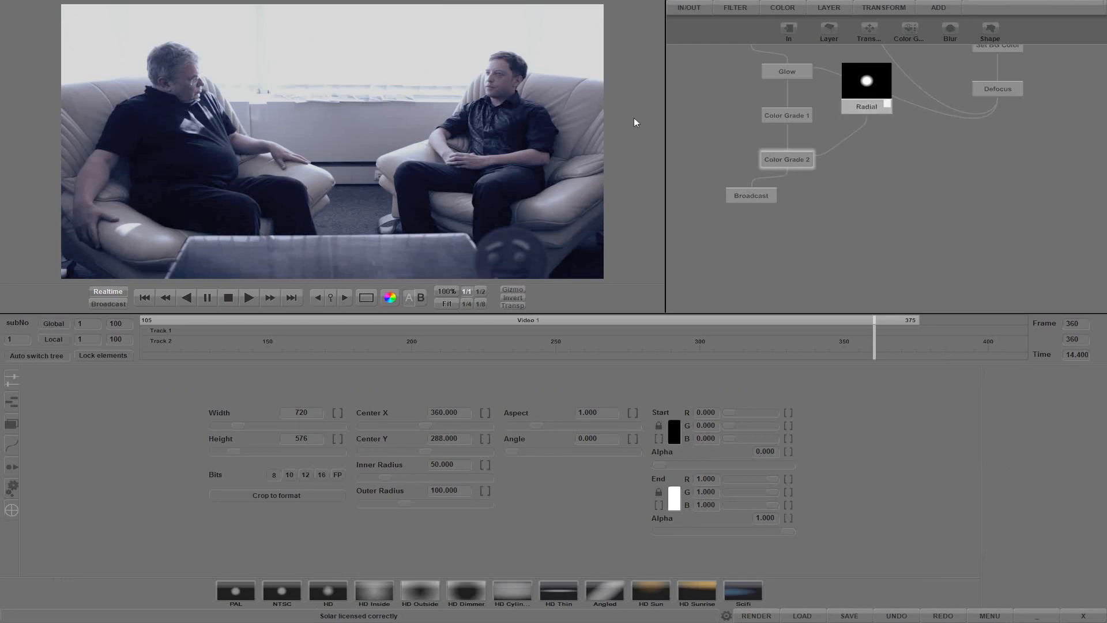
Step: Shape the radial mask into a wide ellipse centered at about 884, 724, with inner radius about 1081, outer radius about 1913 and aspect about 0.49
{"action": "left_click", "coordinate": [520, 289]}
{"action": "left_click_drag", "start_coordinate": [191, 85], "coordinate": [411, 150]}
{"action": "left_click_drag", "start_coordinate": [178, 78], "coordinate": [245, 137]}
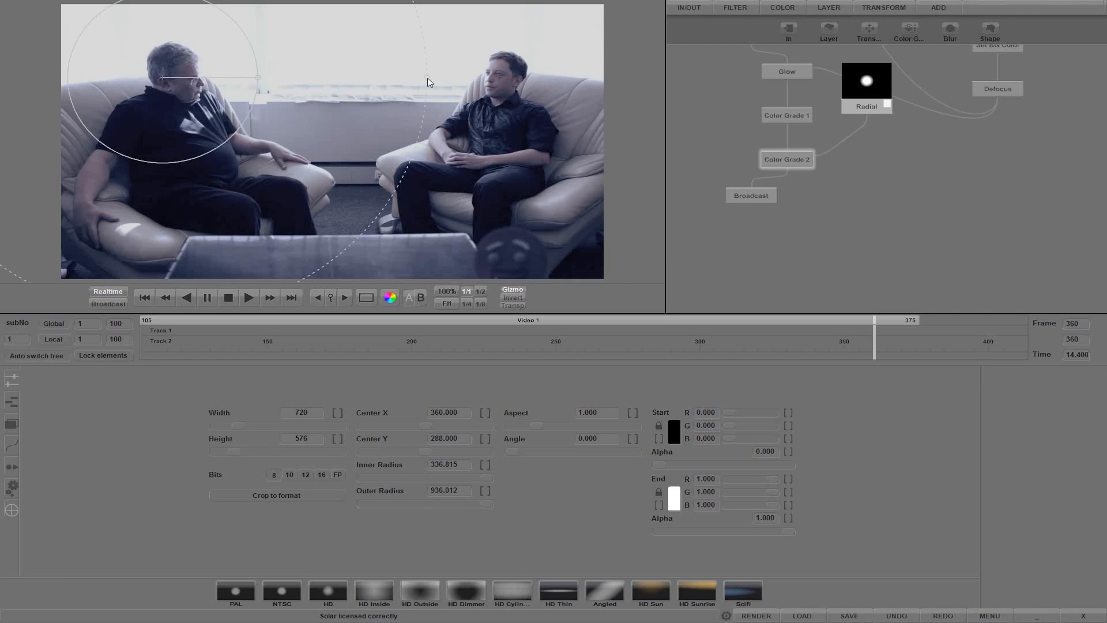
{"action": "left_click_drag", "start_coordinate": [428, 83], "coordinate": [648, 80]}
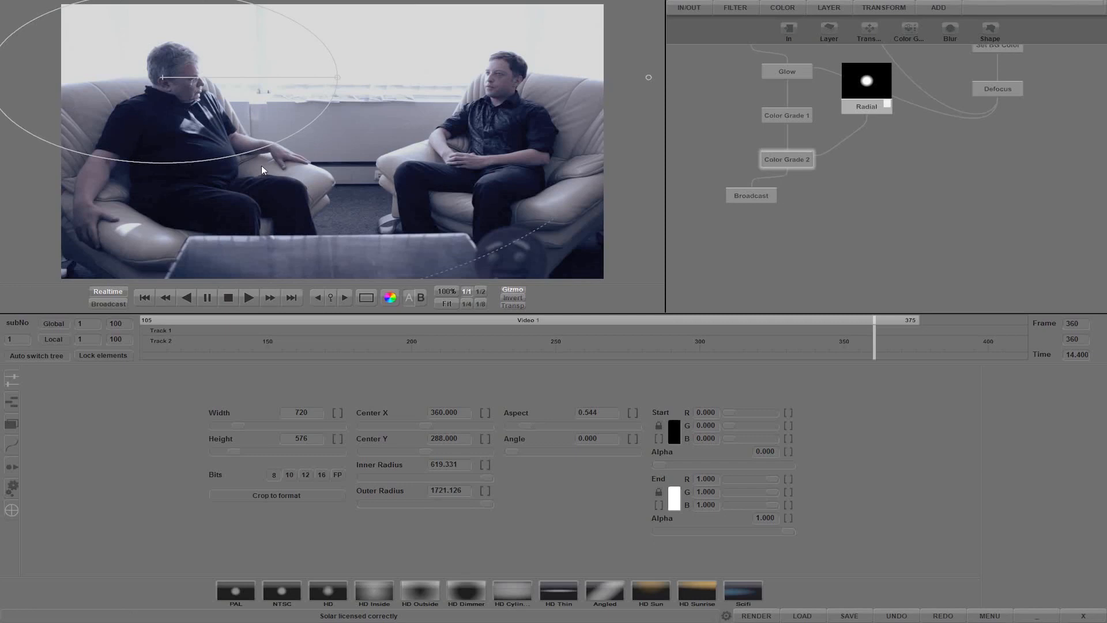
{"action": "left_click_drag", "start_coordinate": [283, 113], "coordinate": [277, 110]}
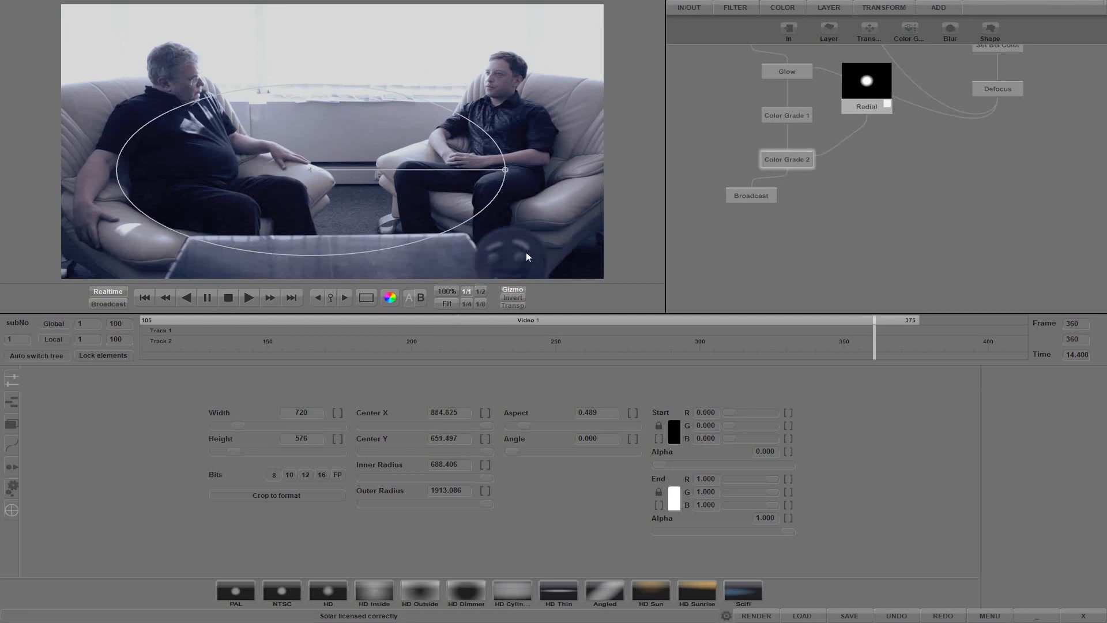
{"action": "scroll", "coordinate": [526, 254], "scroll_direction": "down", "scroll_amount": 2}
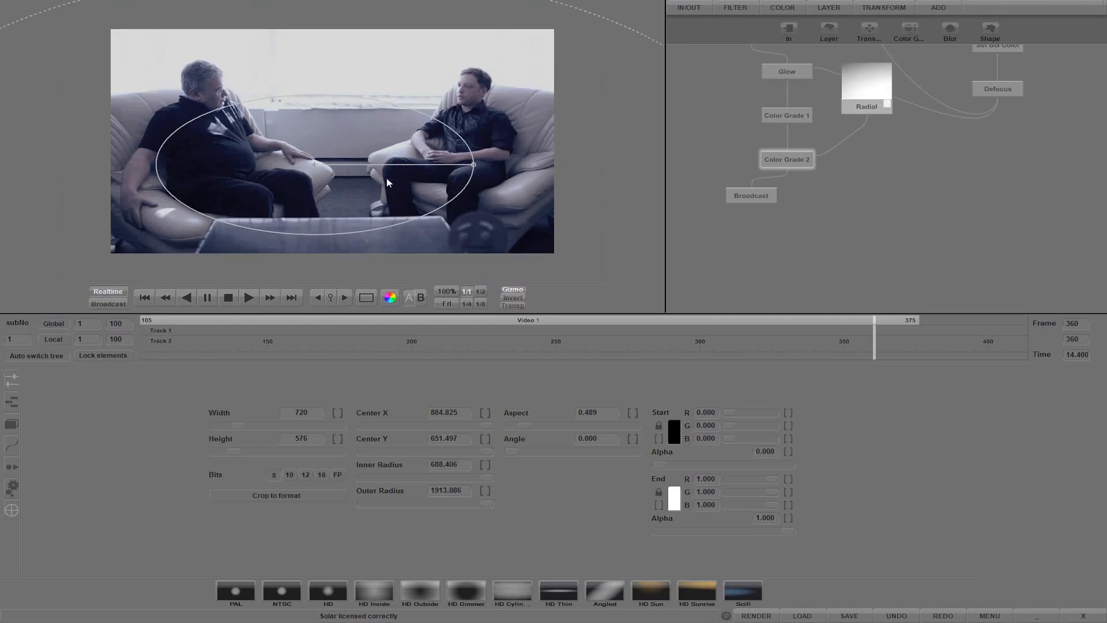
{"action": "left_click_drag", "start_coordinate": [464, 190], "coordinate": [522, 213]}
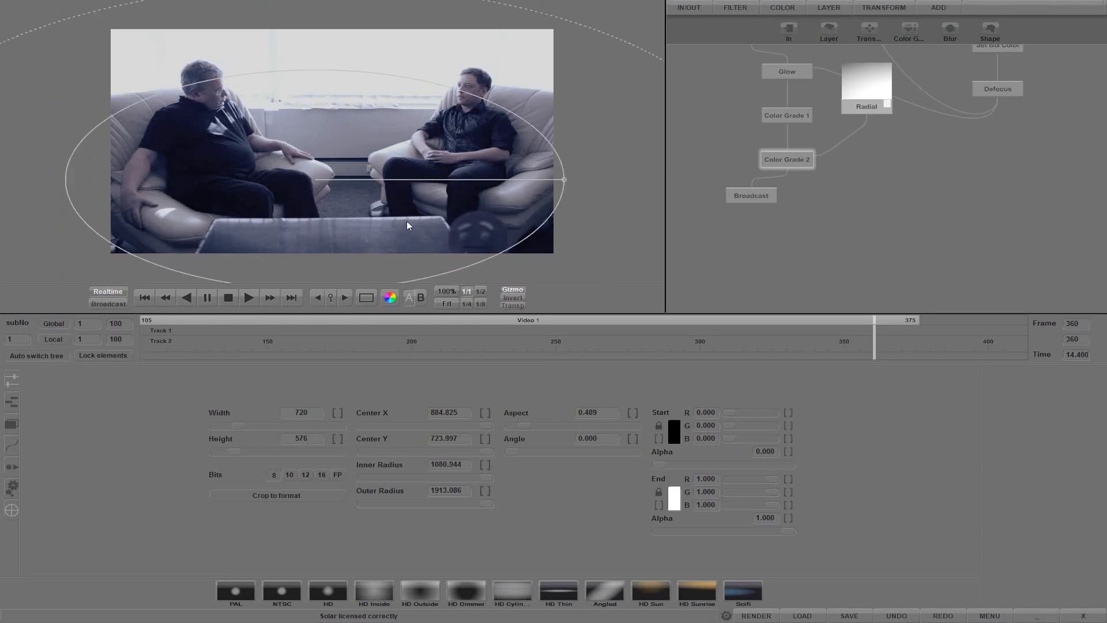
Step: On Color Grade 2, lower Master V to 0.794 and invert the mask
{"action": "left_click", "coordinate": [808, 154]}
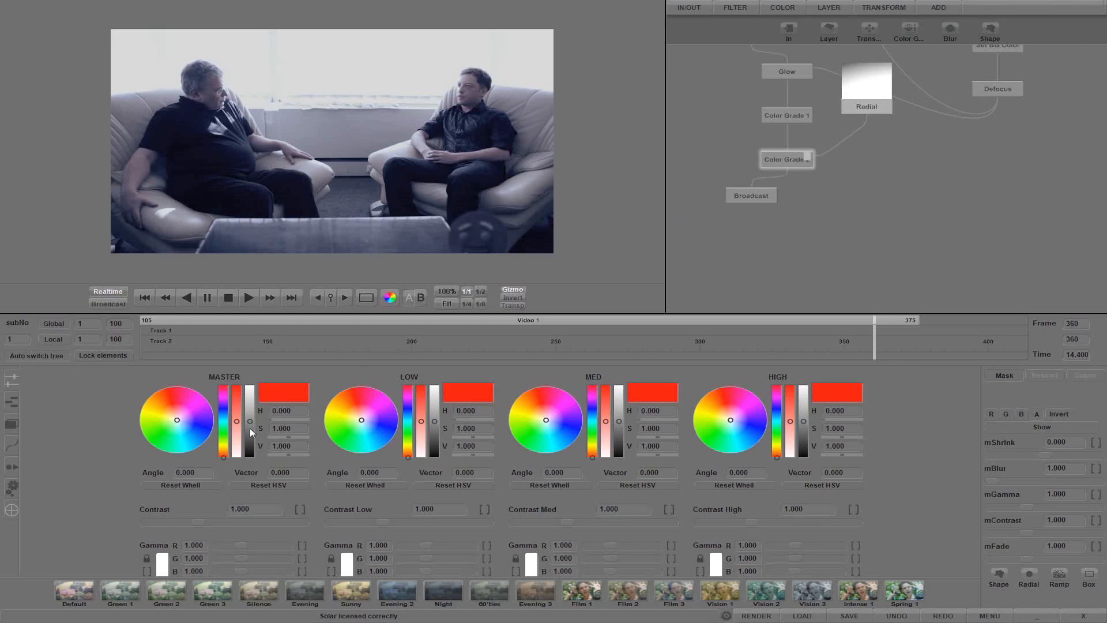
{"action": "left_click_drag", "start_coordinate": [251, 428], "coordinate": [250, 429]}
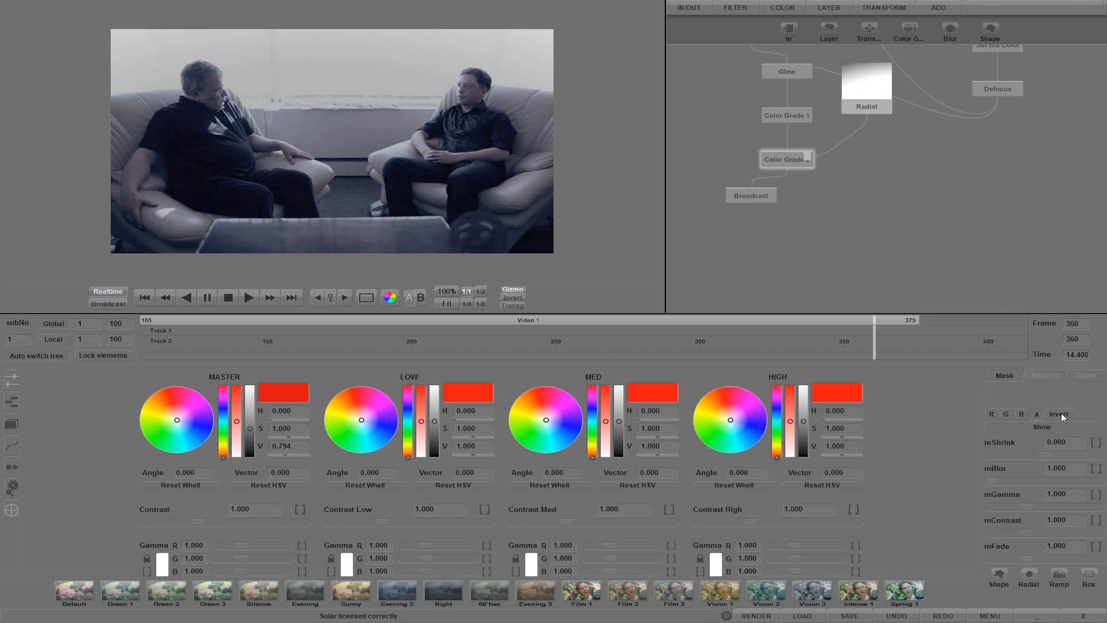
{"action": "left_click", "coordinate": [1061, 413]}
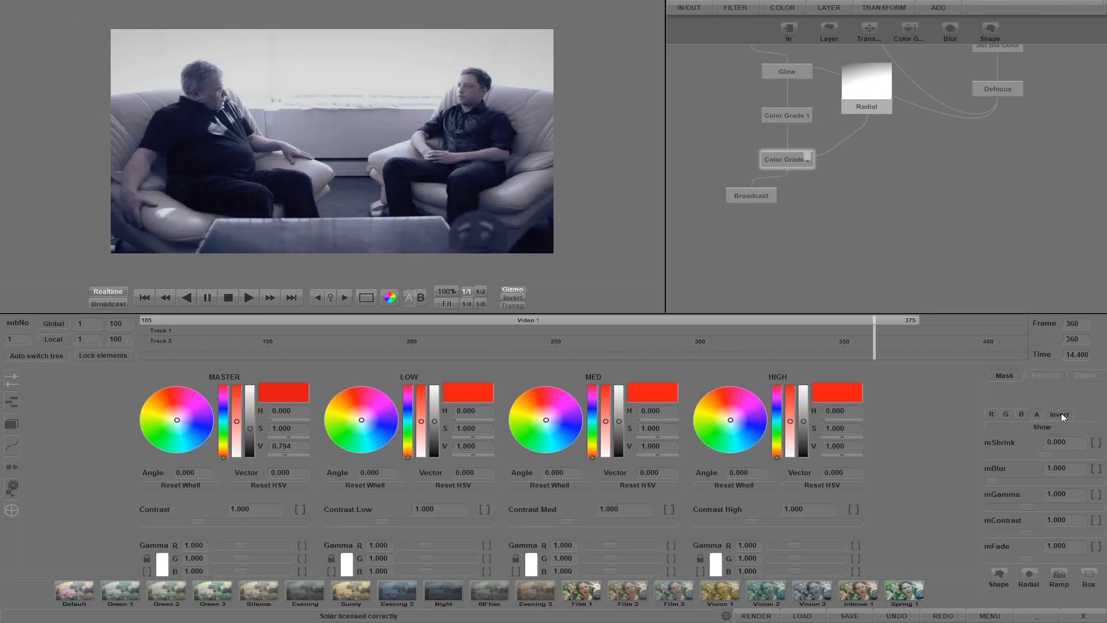
Step: Shift Color Grade 2's Master wheel slightly toward blue, and set Color Grade 1's Low V to 1.135
{"action": "left_click", "coordinate": [185, 425]}
{"action": "left_click", "coordinate": [807, 113]}
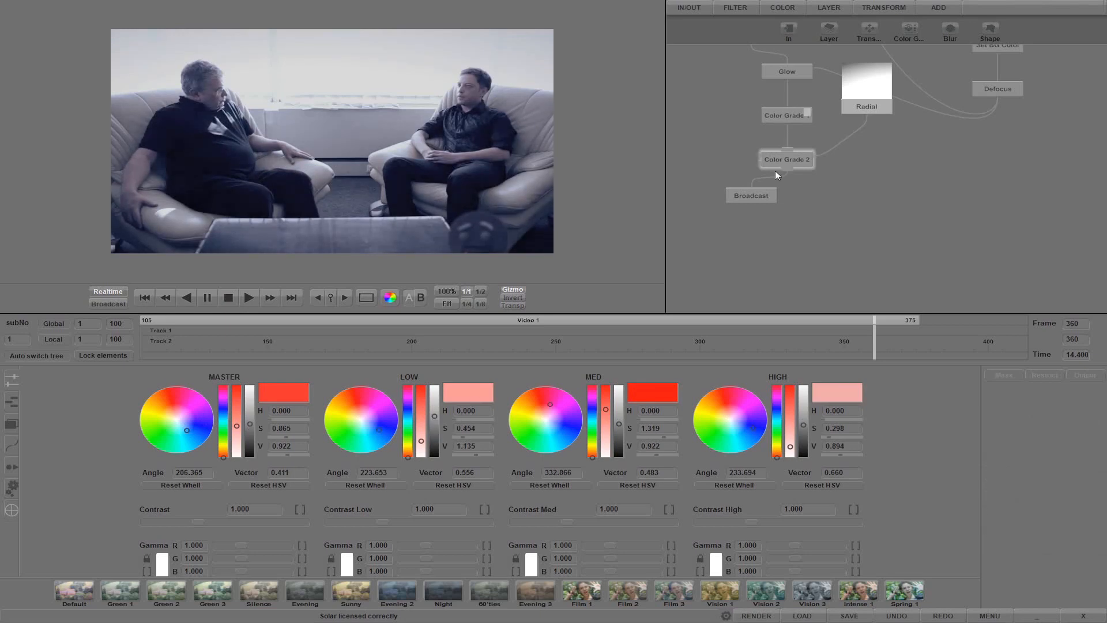
Step: Select the Broadcast node with its JPEG output and open the render settings
{"action": "left_click", "coordinate": [752, 198]}
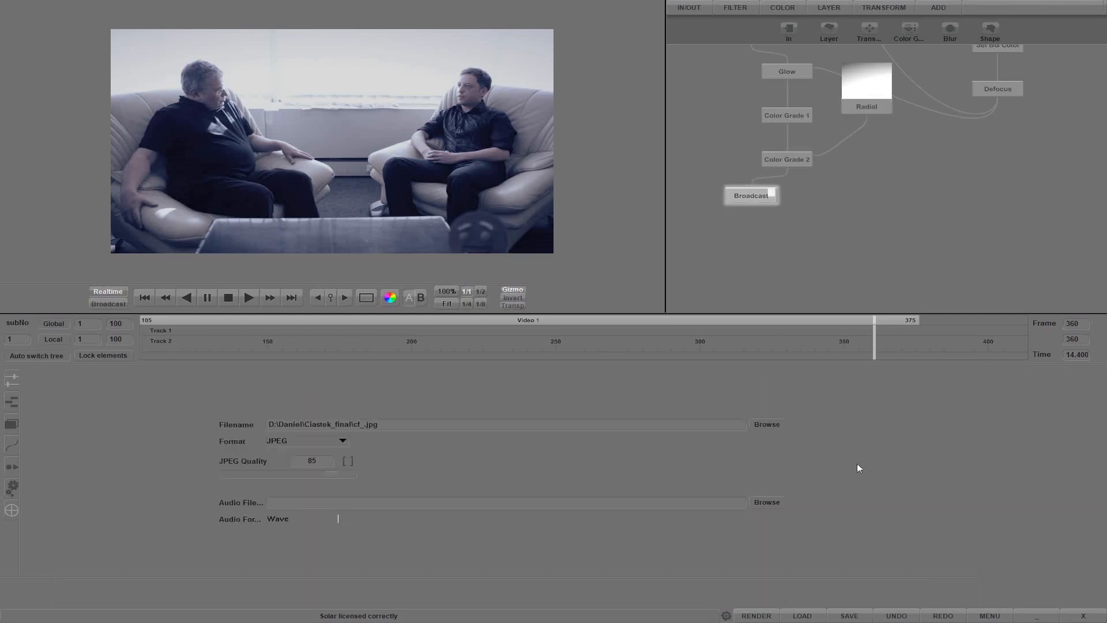
{"action": "left_click", "coordinate": [761, 615]}
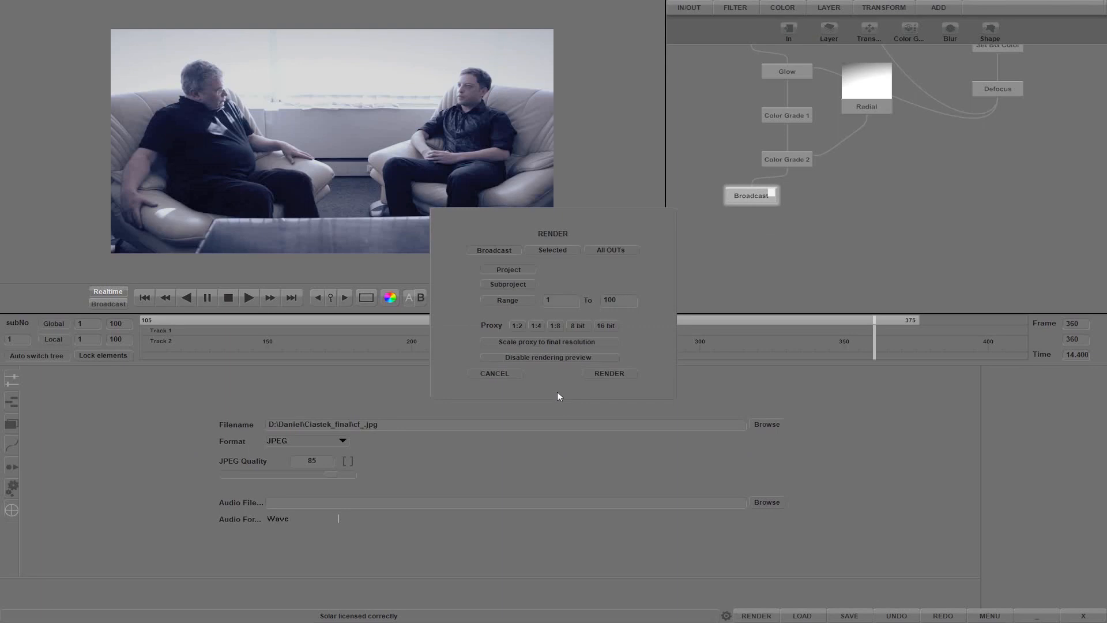